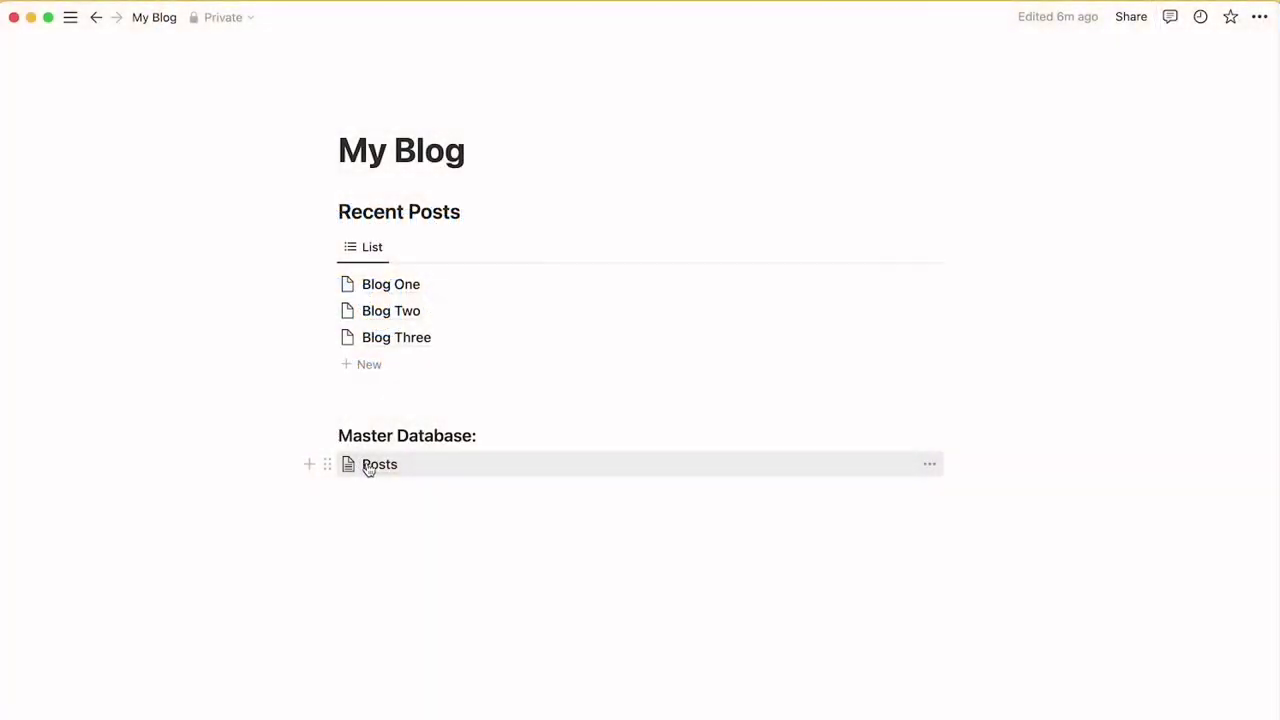
Step: Examine the Posts database, the Blog One page and the layout of its Post Template, including the Related Posts gallery
left_click(380, 466)
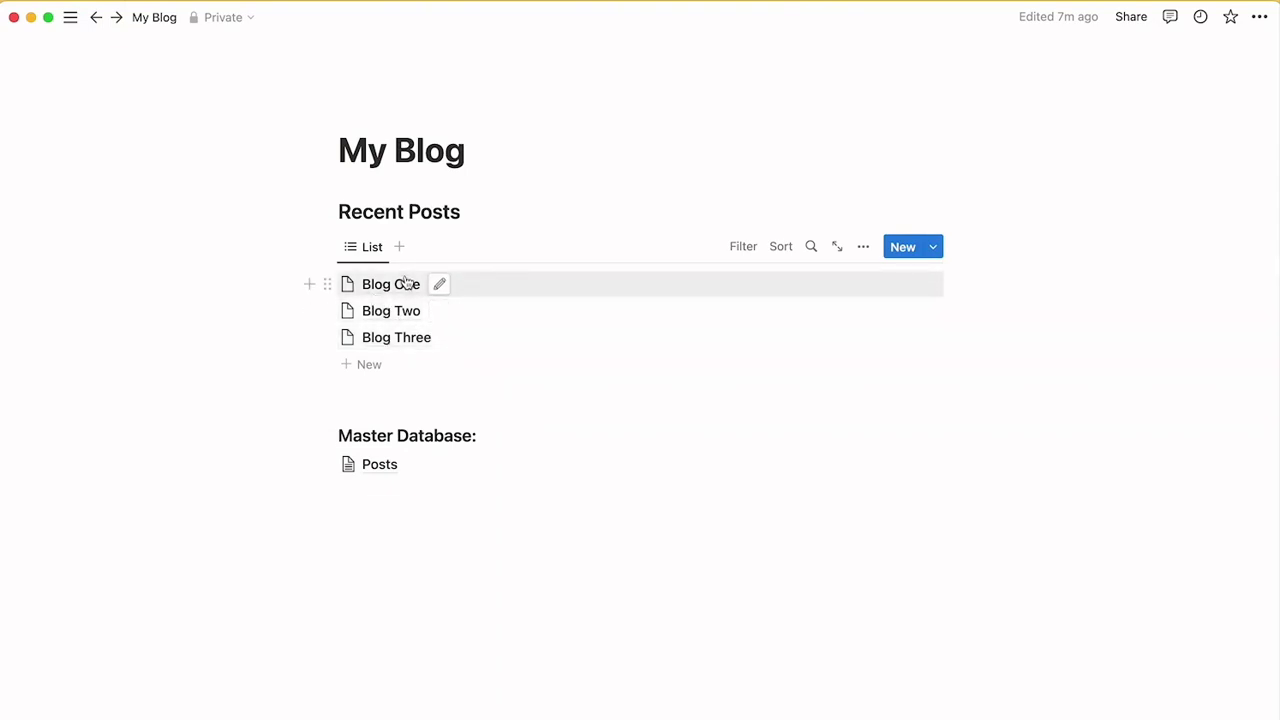
left_click(410, 290)
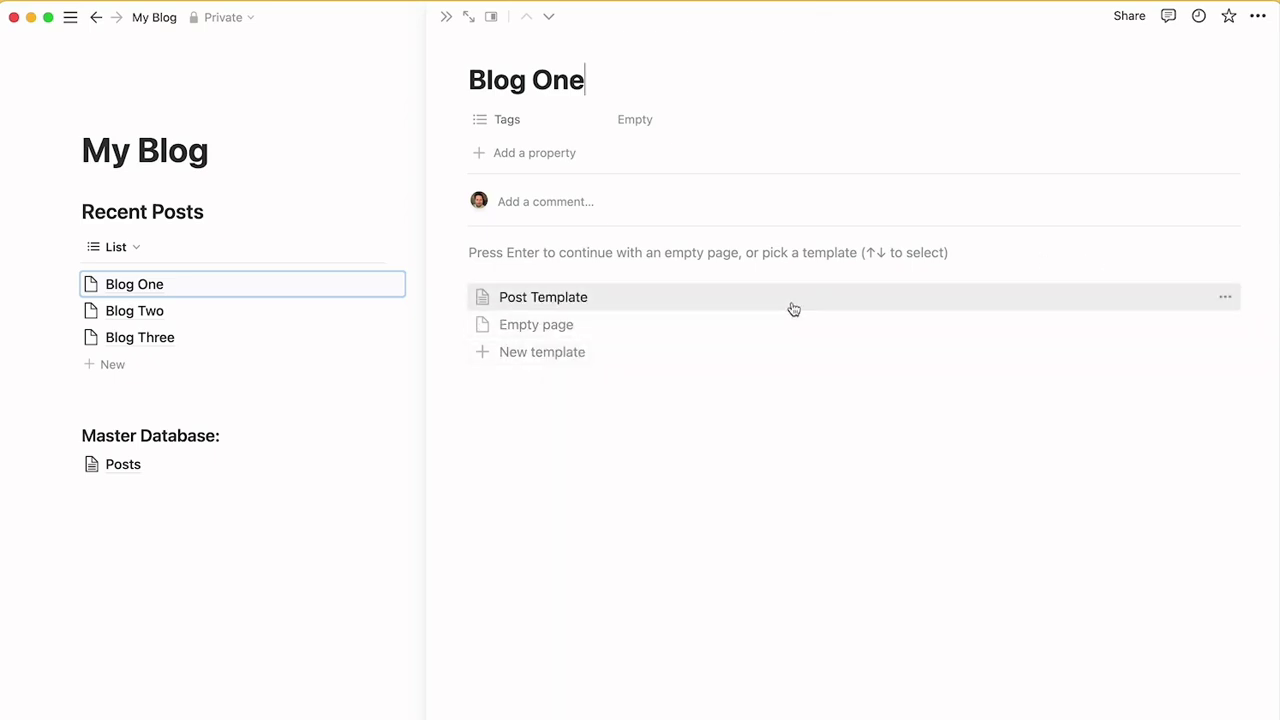
left_click(1226, 297)
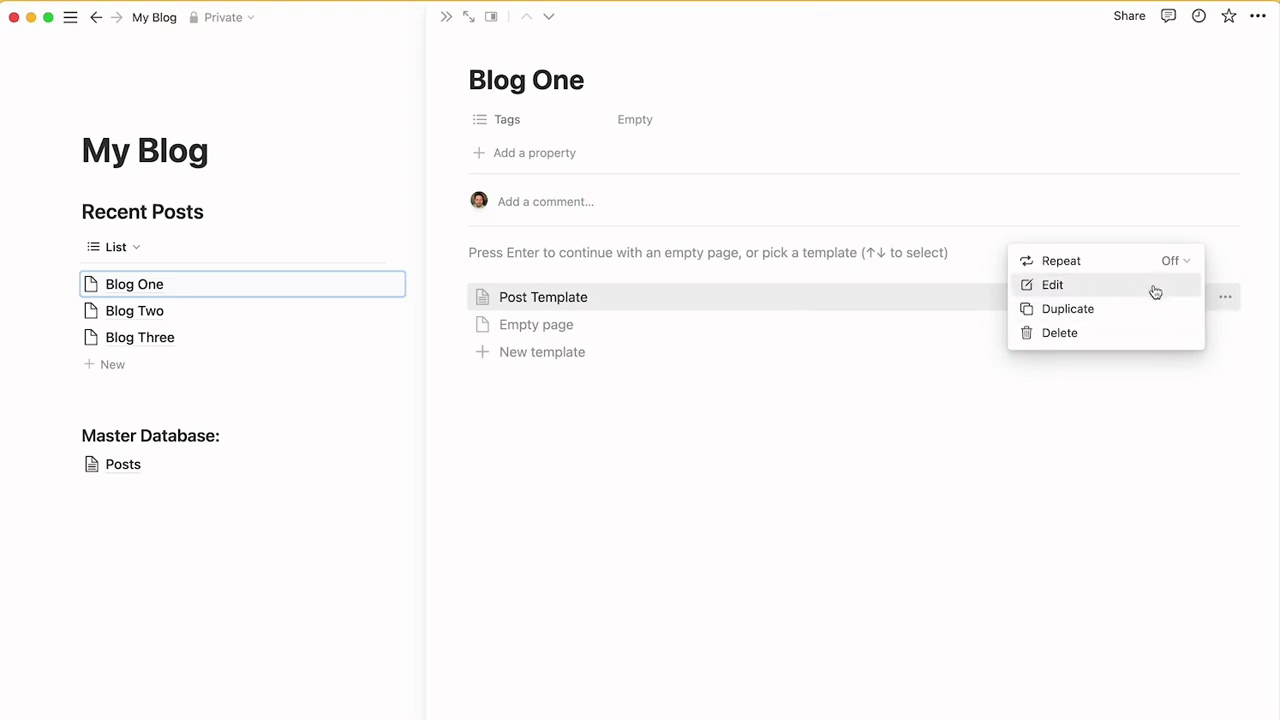
left_click(1097, 291)
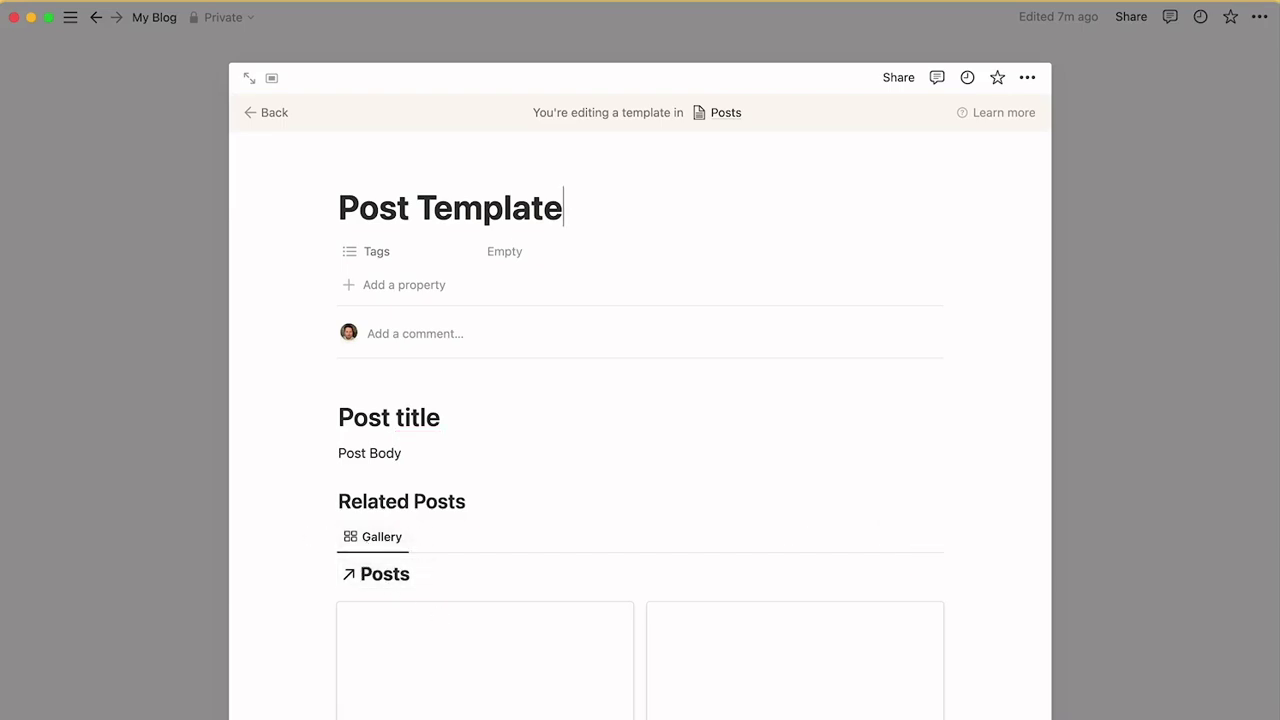
scroll(877, 631, "down", 5)
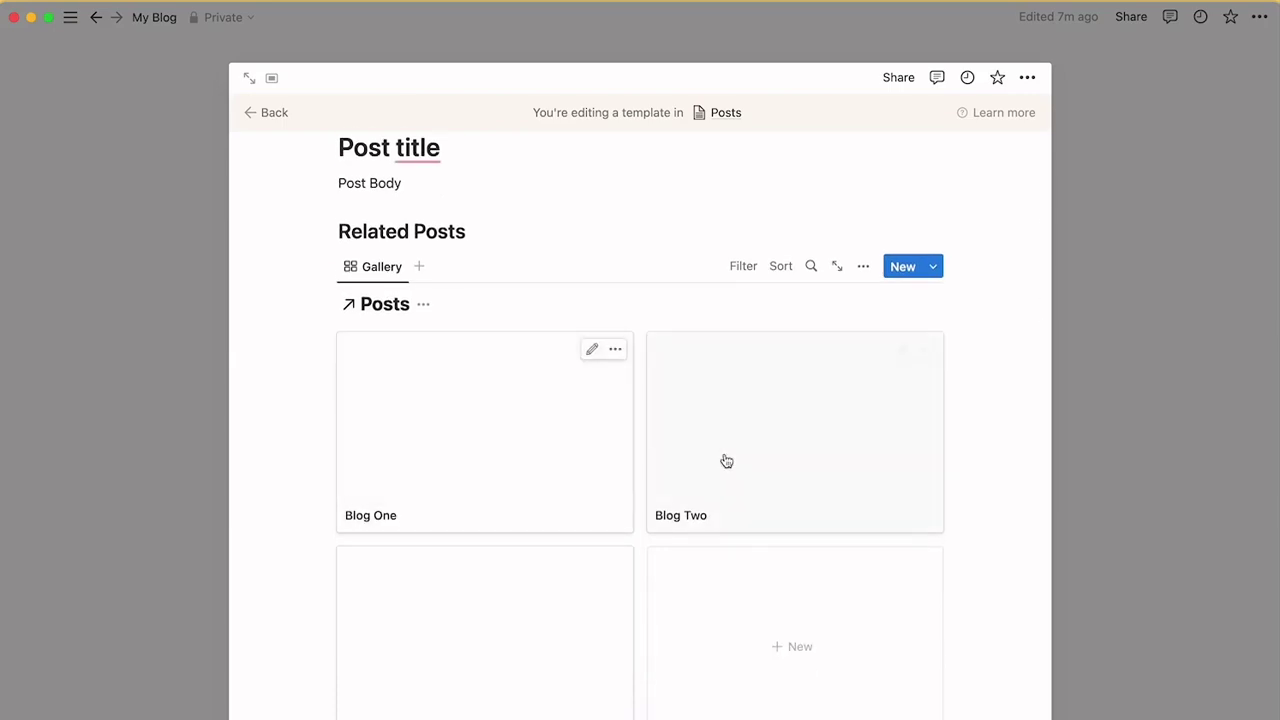
scroll(677, 661, "up", 5)
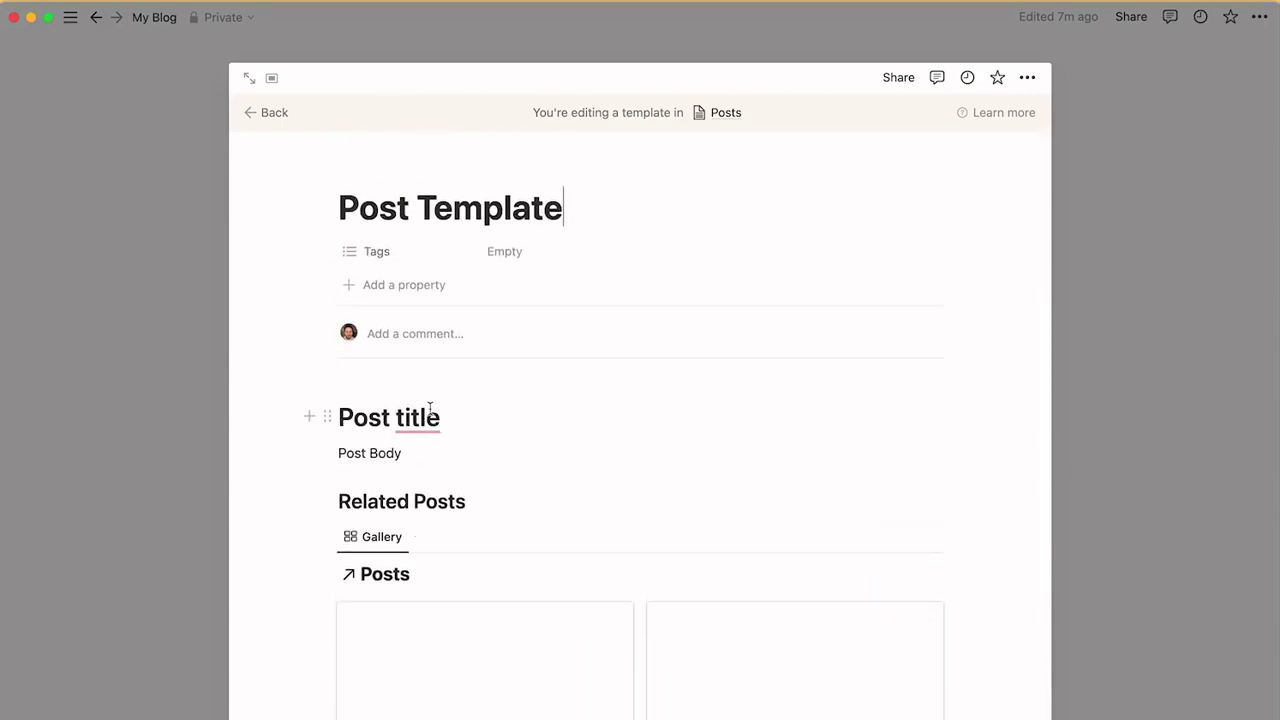
left_click(260, 213)
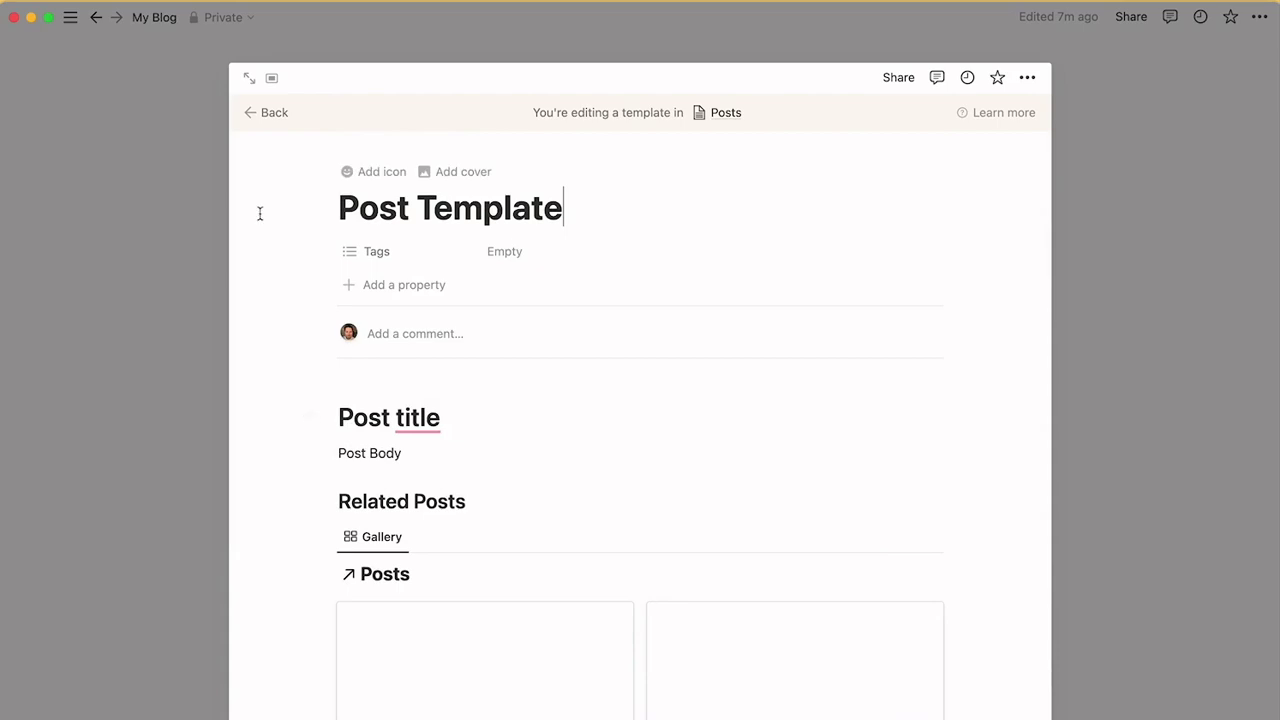
left_click(268, 113)
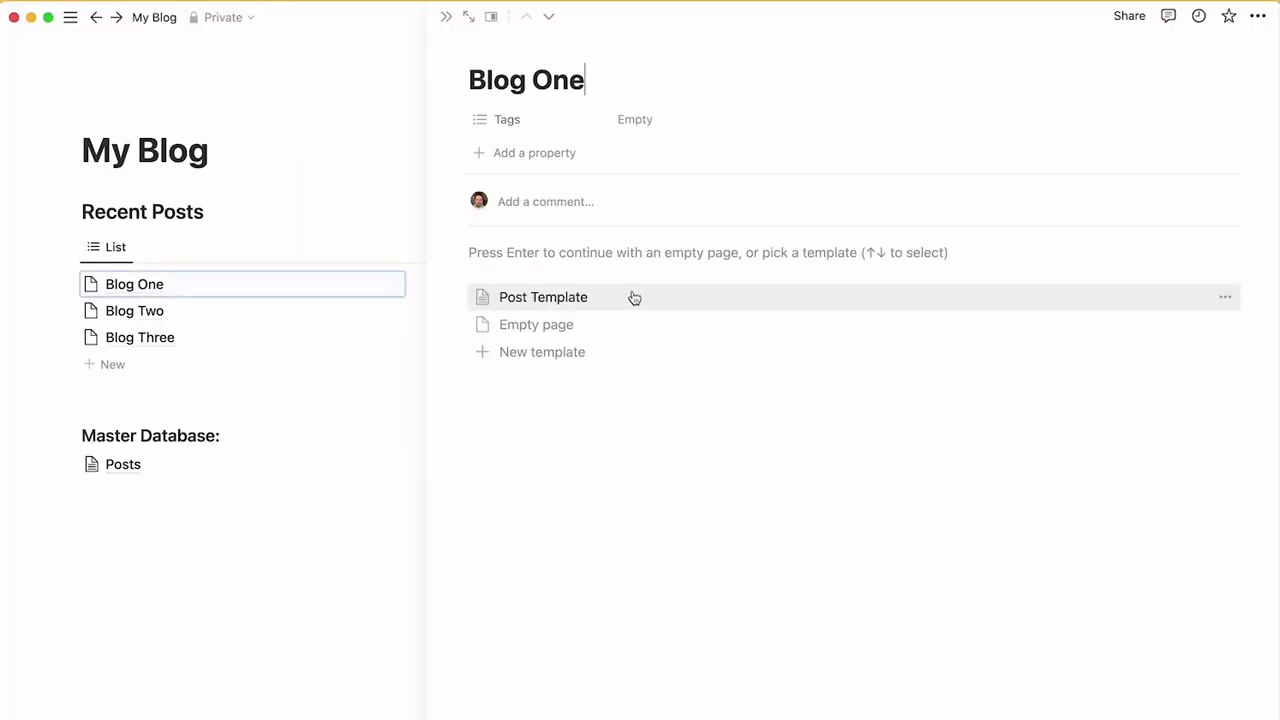
Step: Add a Related Posts relation property to Blog One that links the Posts database to itself with no limit
left_click(530, 155)
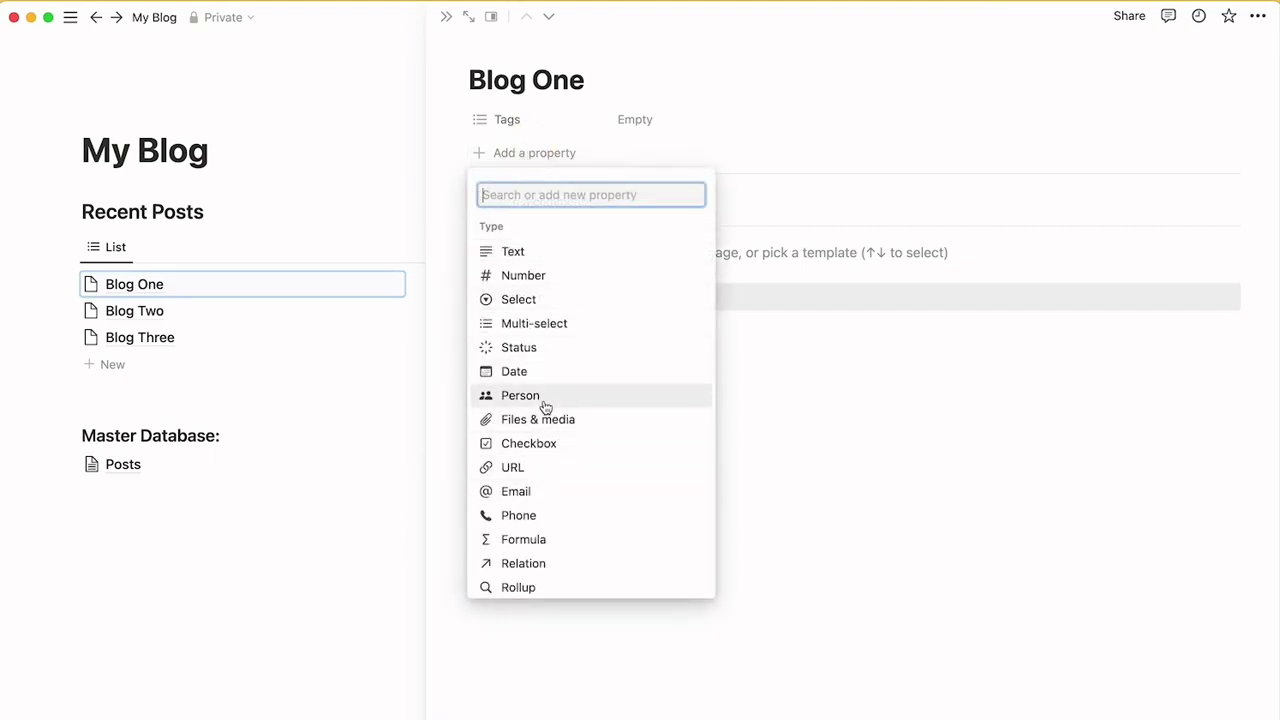
scroll(545, 420, "down", 2)
left_click(549, 460)
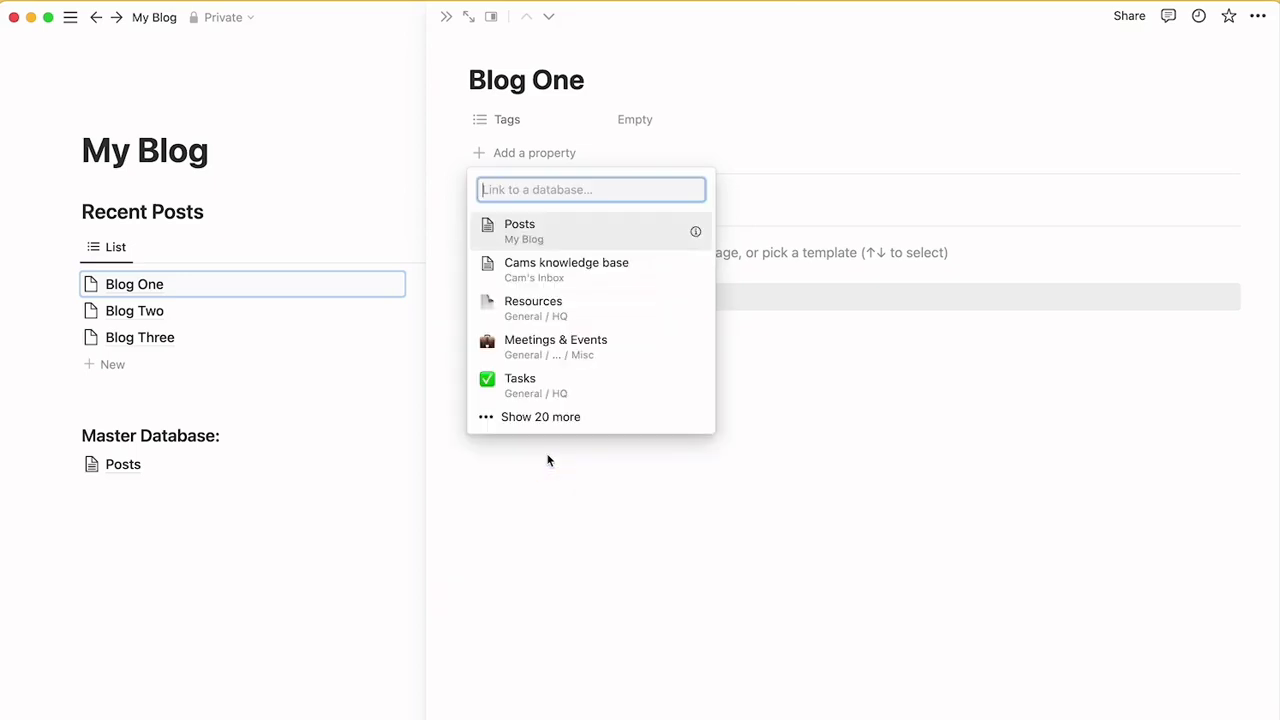
left_click(530, 234)
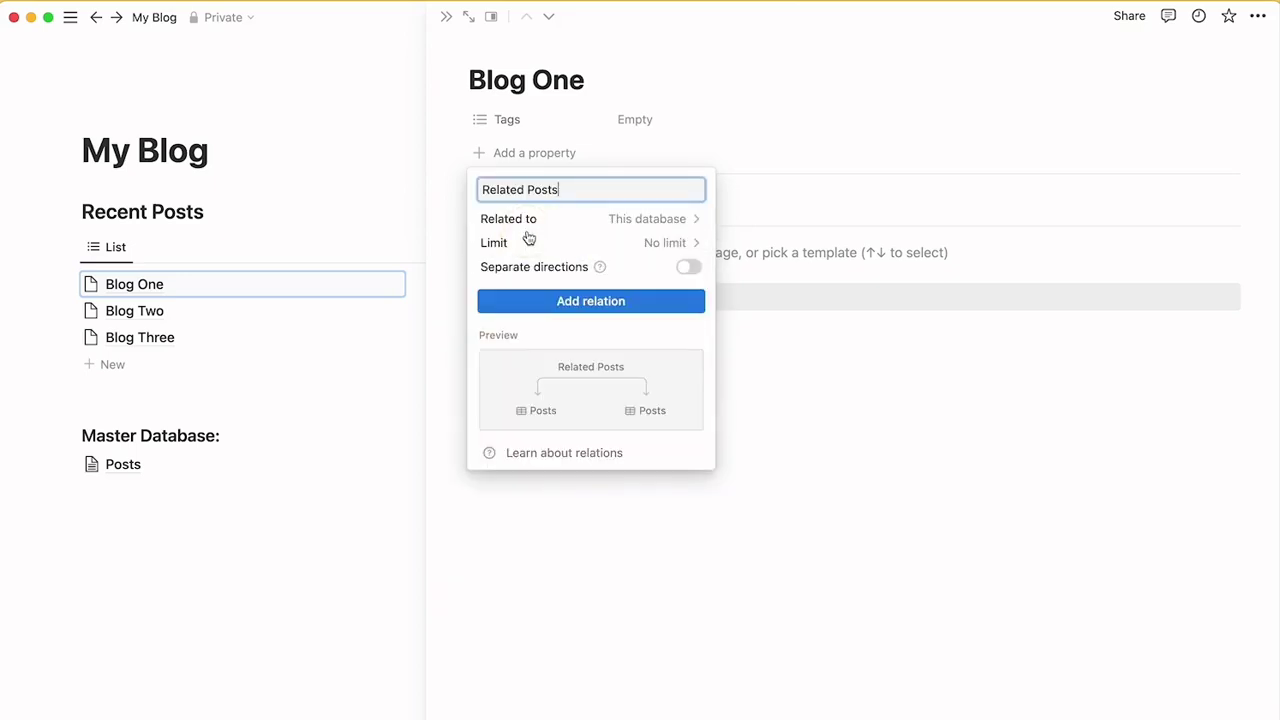
left_click(607, 301)
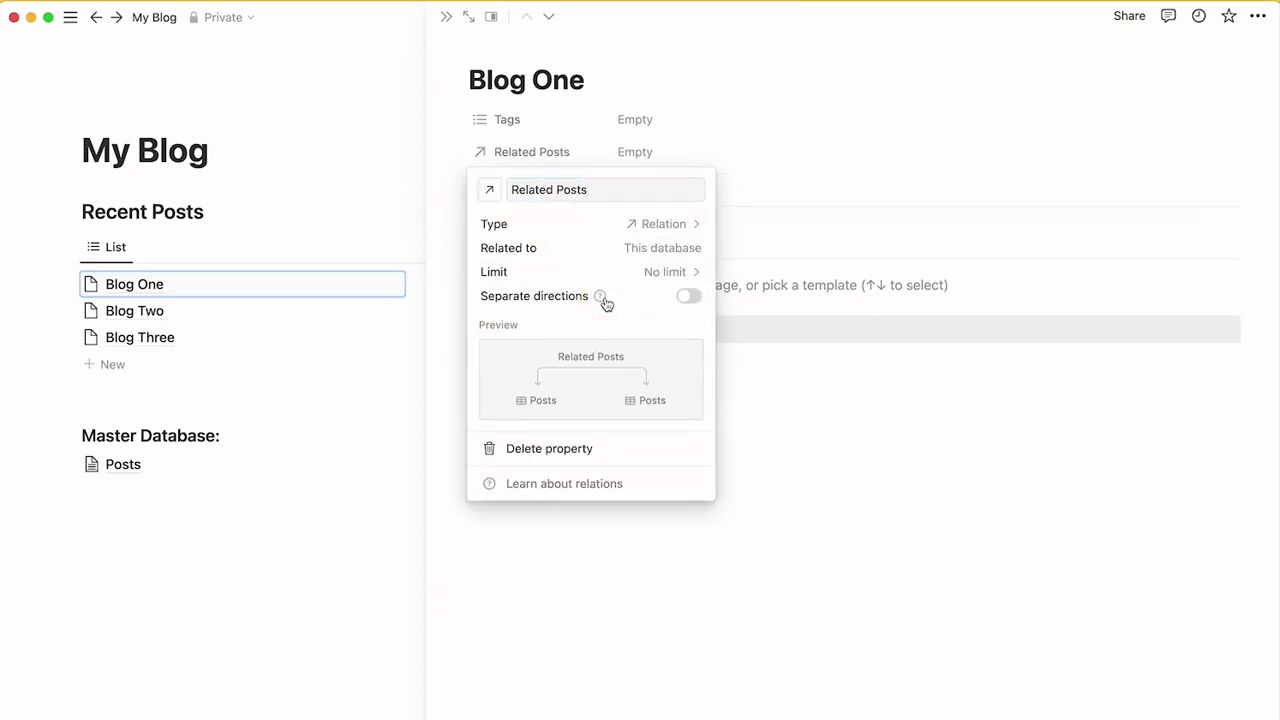
left_click(738, 150)
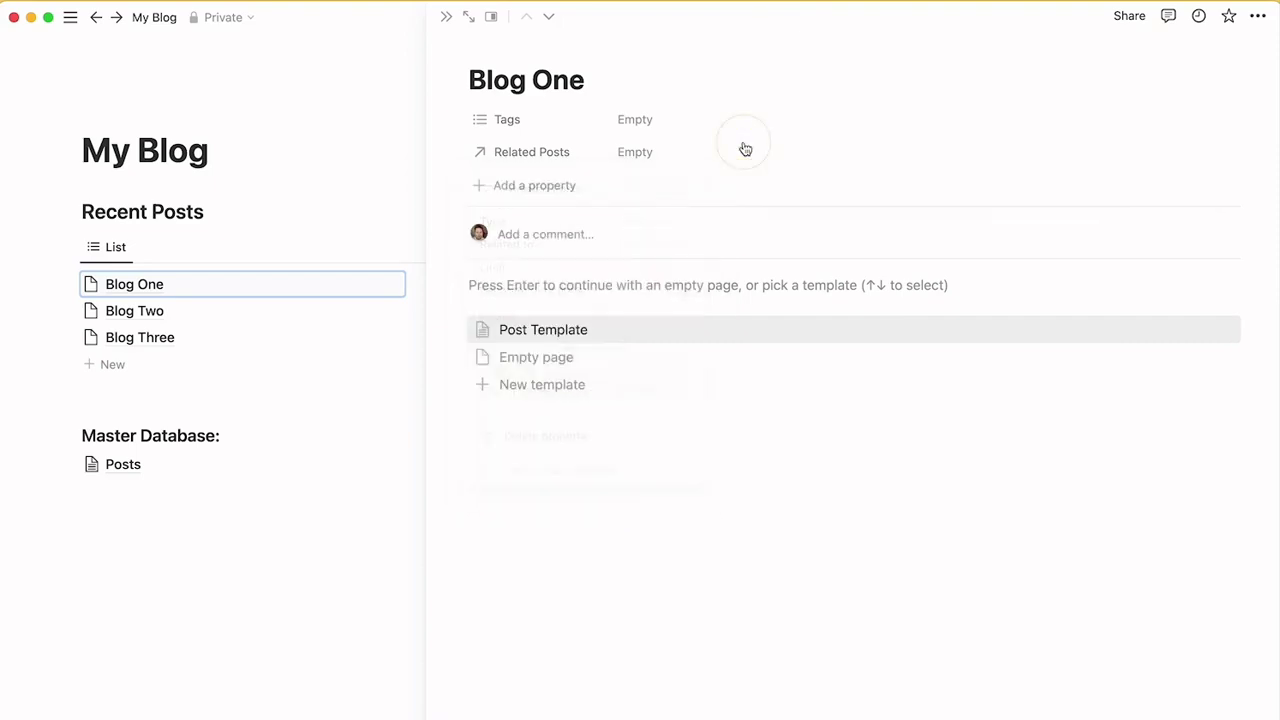
Step: Link Blog Three as a related post of Blog One
left_click(654, 160)
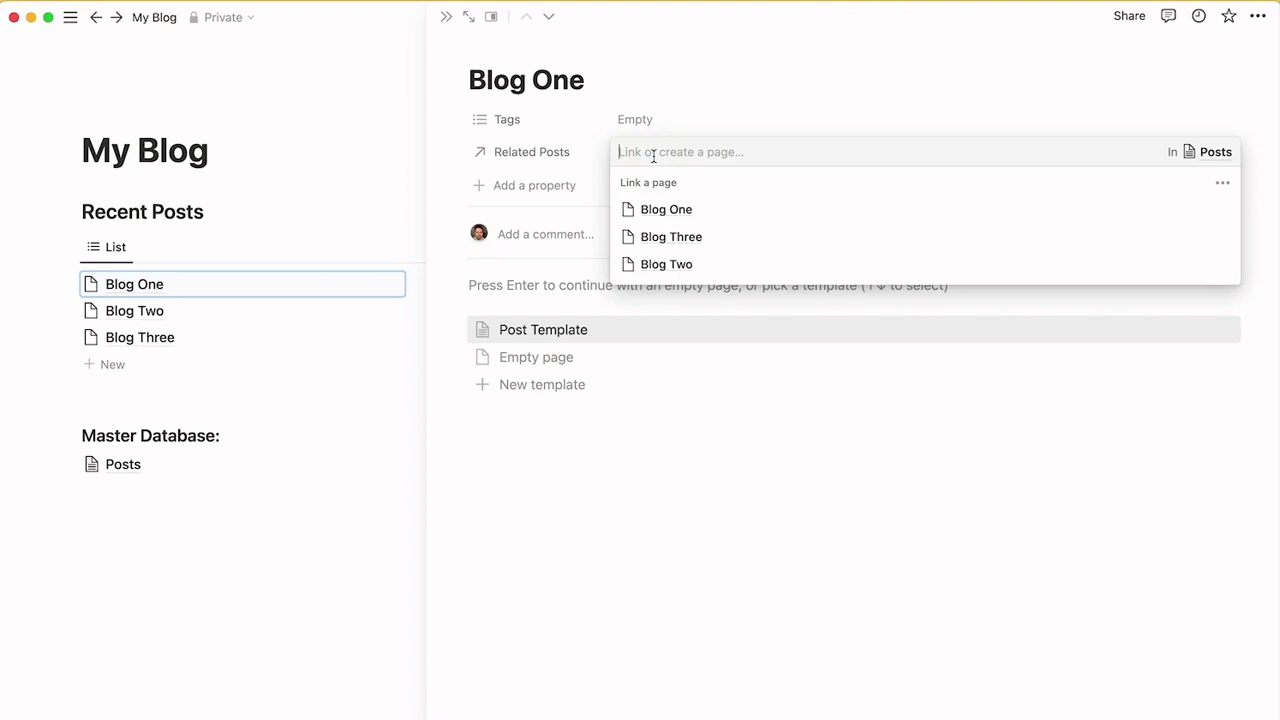
left_click(688, 239)
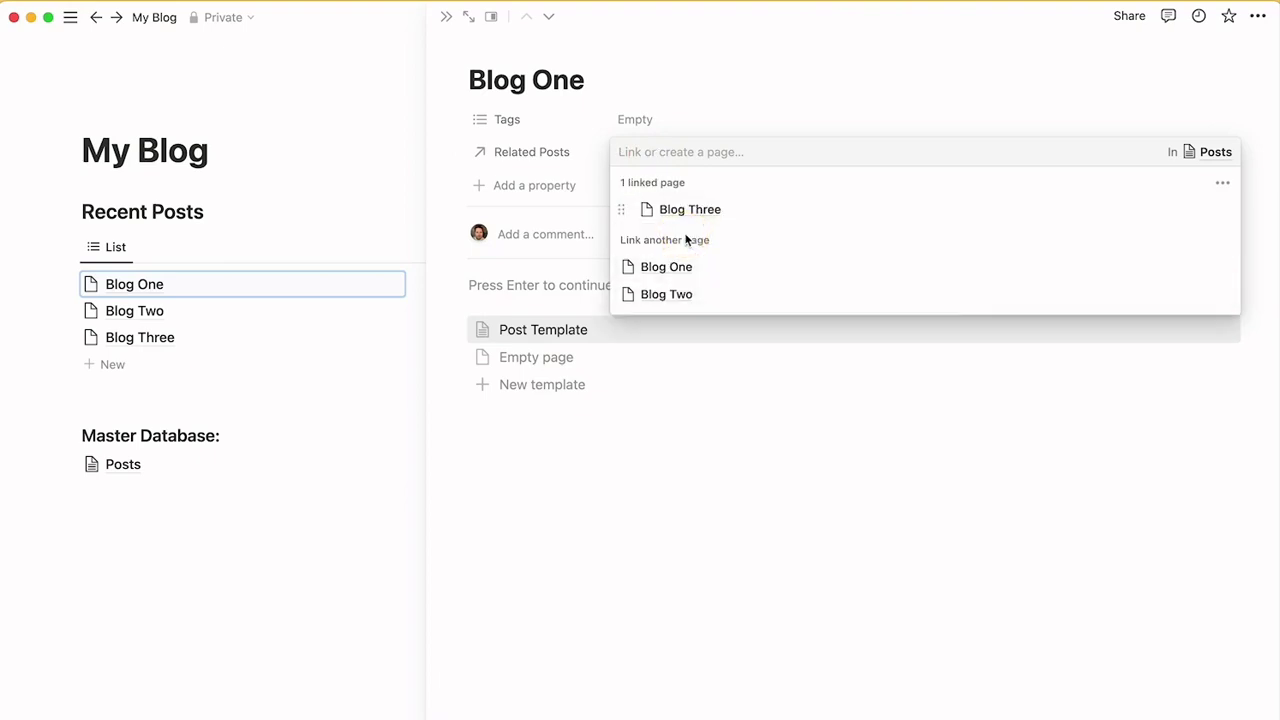
left_click(294, 429)
Step: Open Blog Two and link Blog One in its Related Posts property
left_click(150, 312)
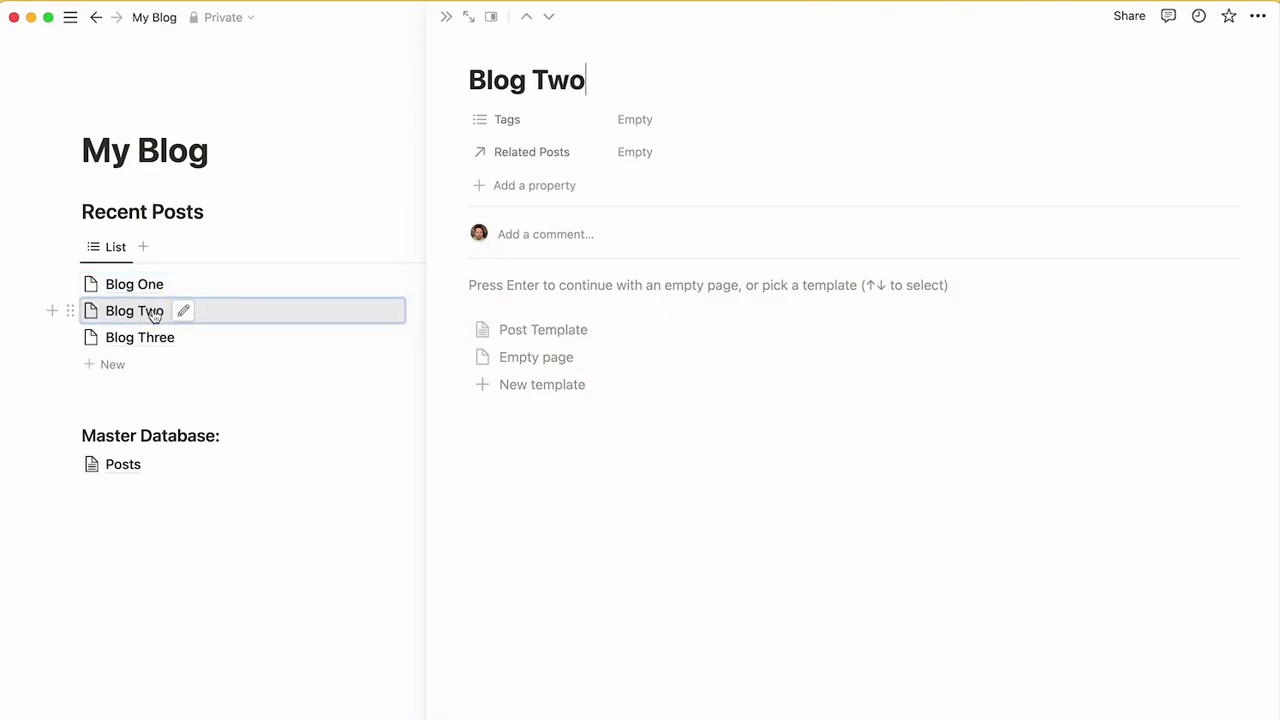
left_click(632, 153)
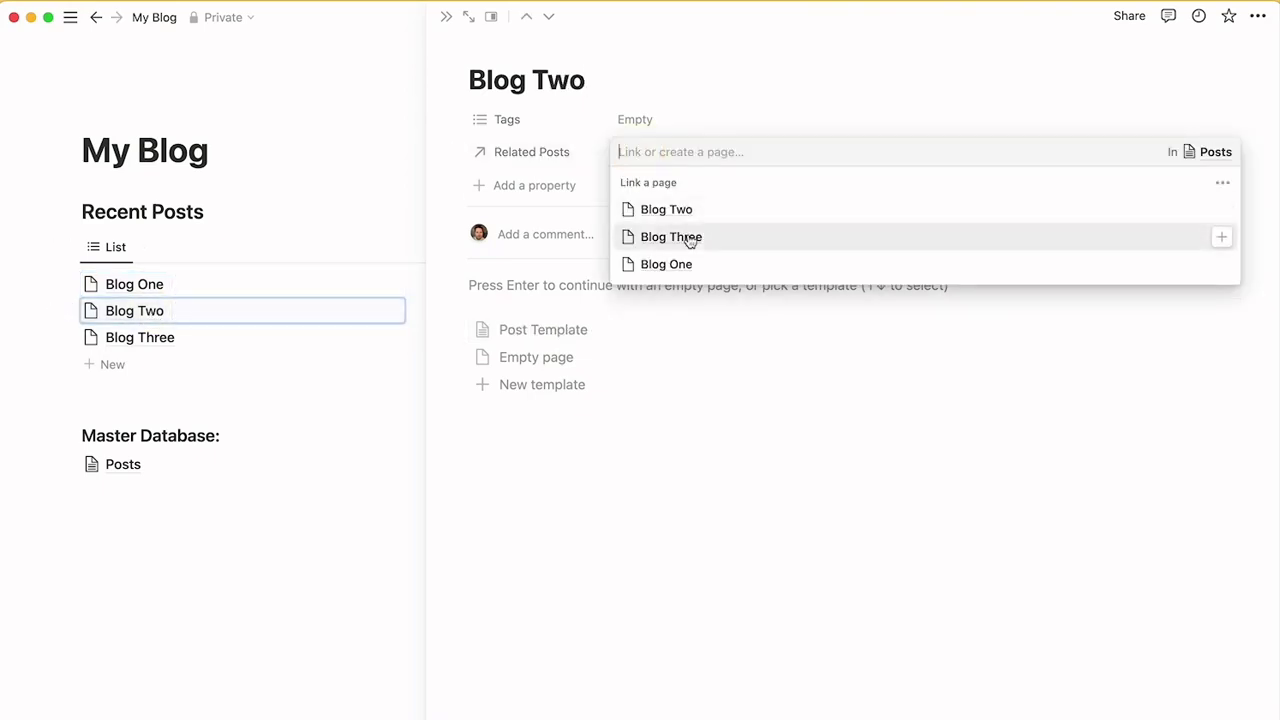
left_click(666, 264)
left_click(171, 340)
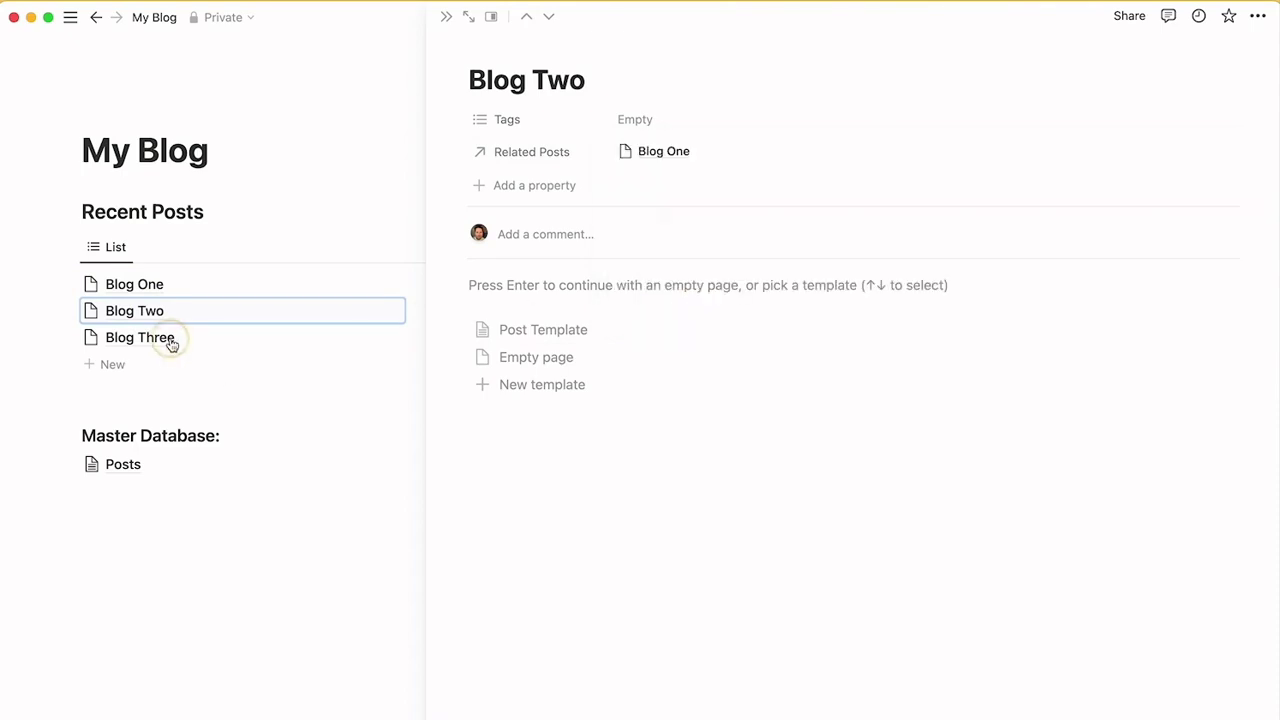
Step: Check the Related Posts property on the Blog Three and Blog Two pages
left_click(154, 337)
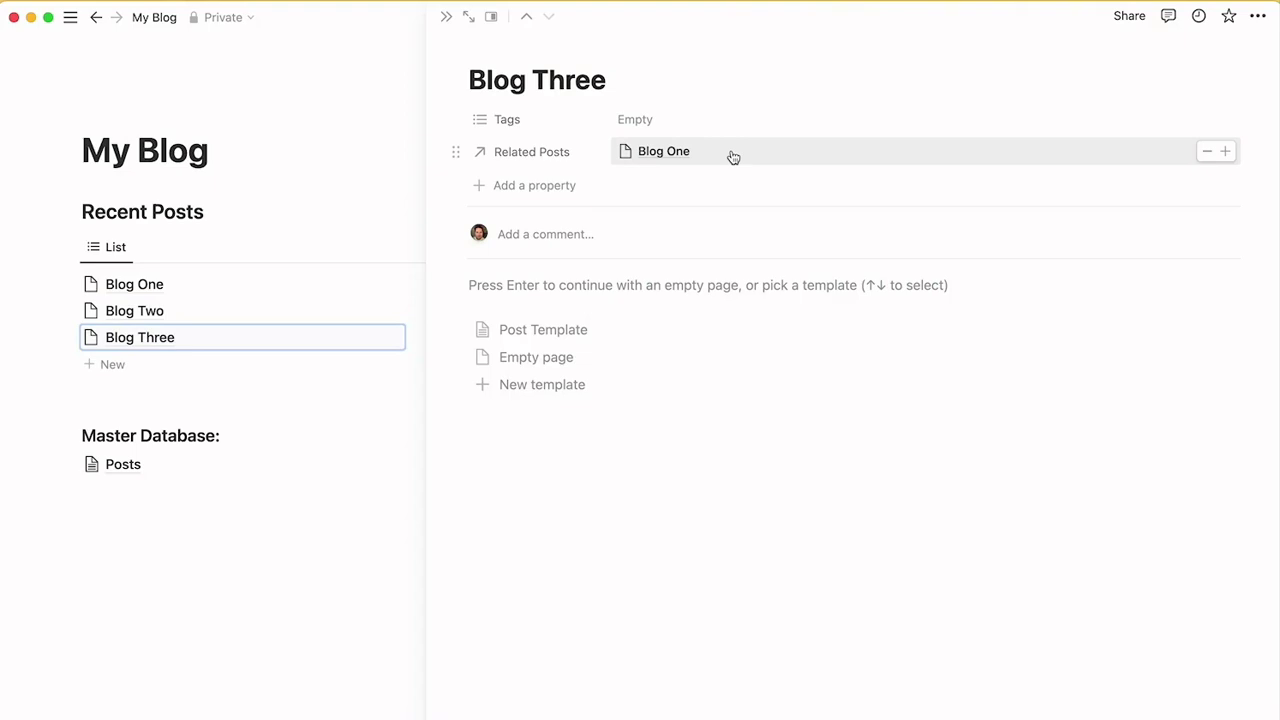
left_click(133, 311)
left_click(140, 340)
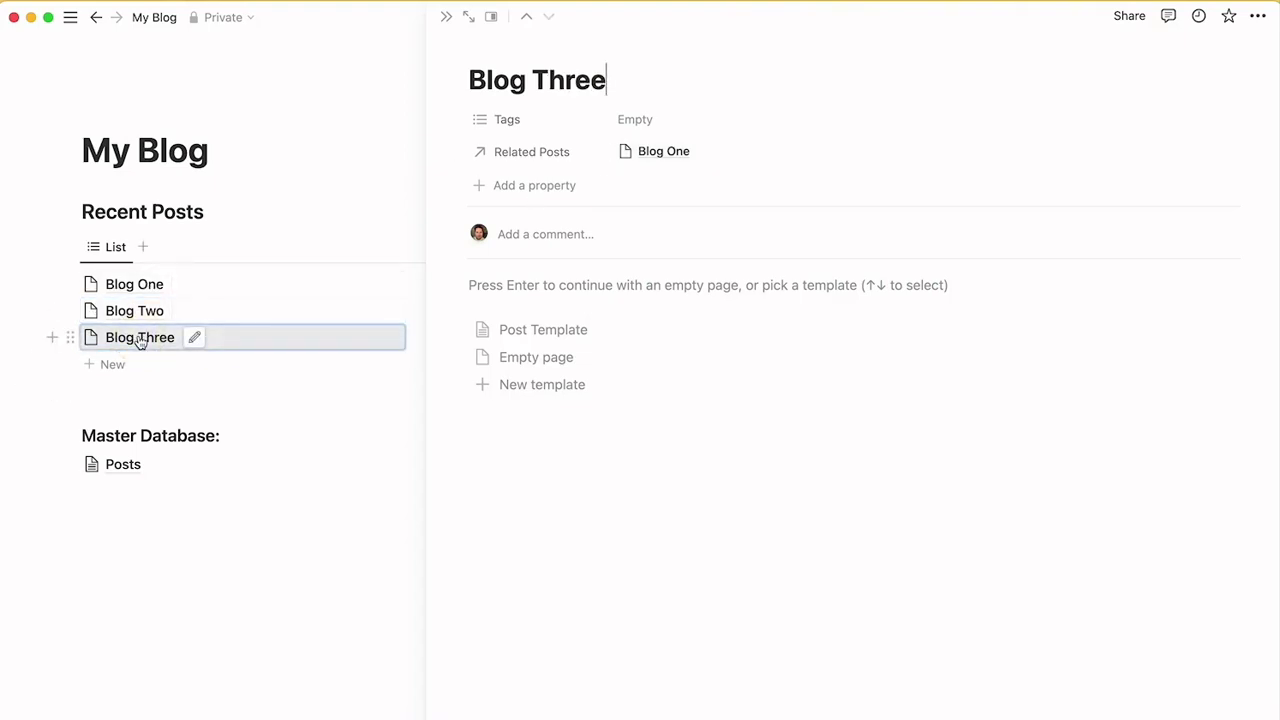
Step: Edit the Post Template from Blog One and filter its Posts gallery to entries whose Related Posts contains Post Template
left_click(137, 286)
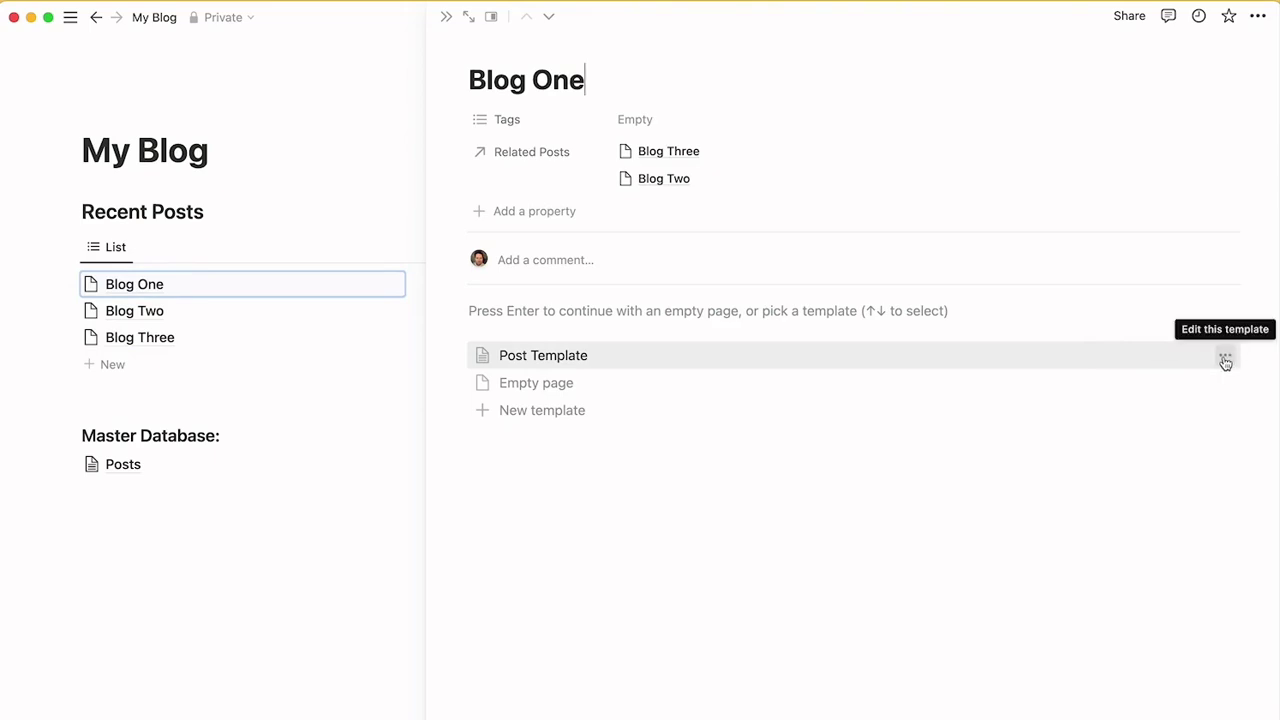
left_click(1226, 360)
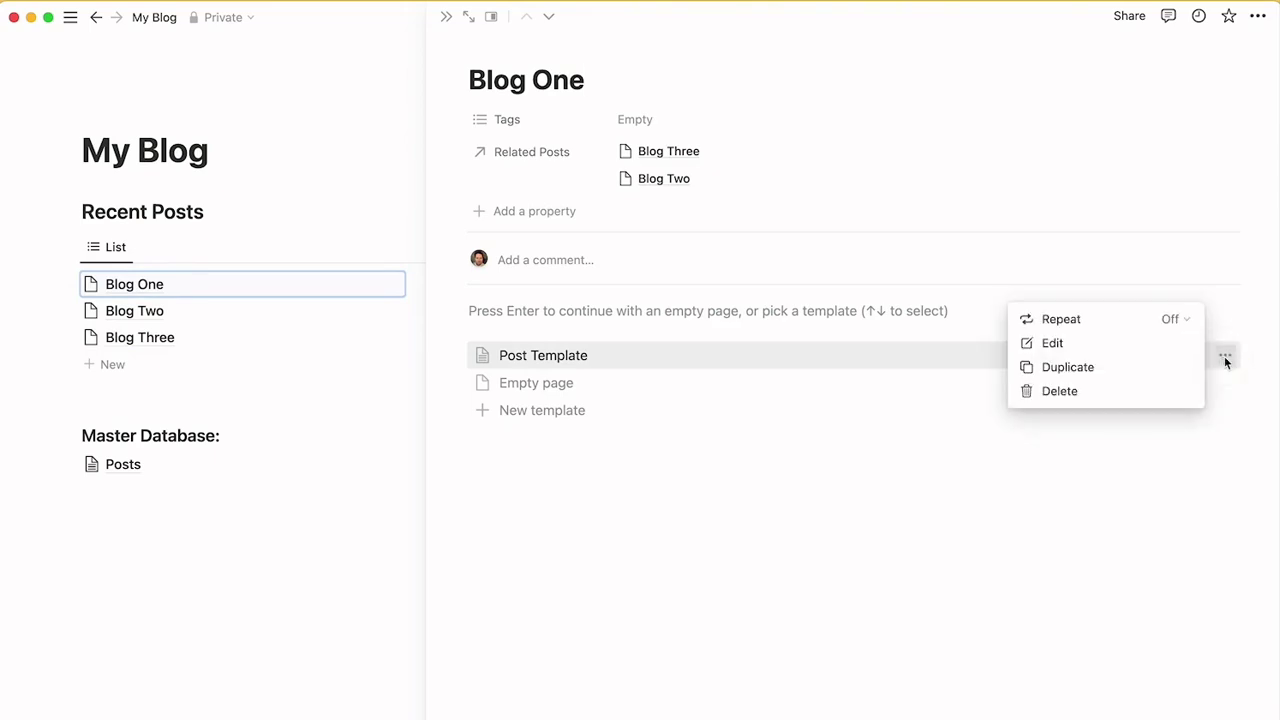
left_click(1066, 347)
scroll(510, 510, "down", 5)
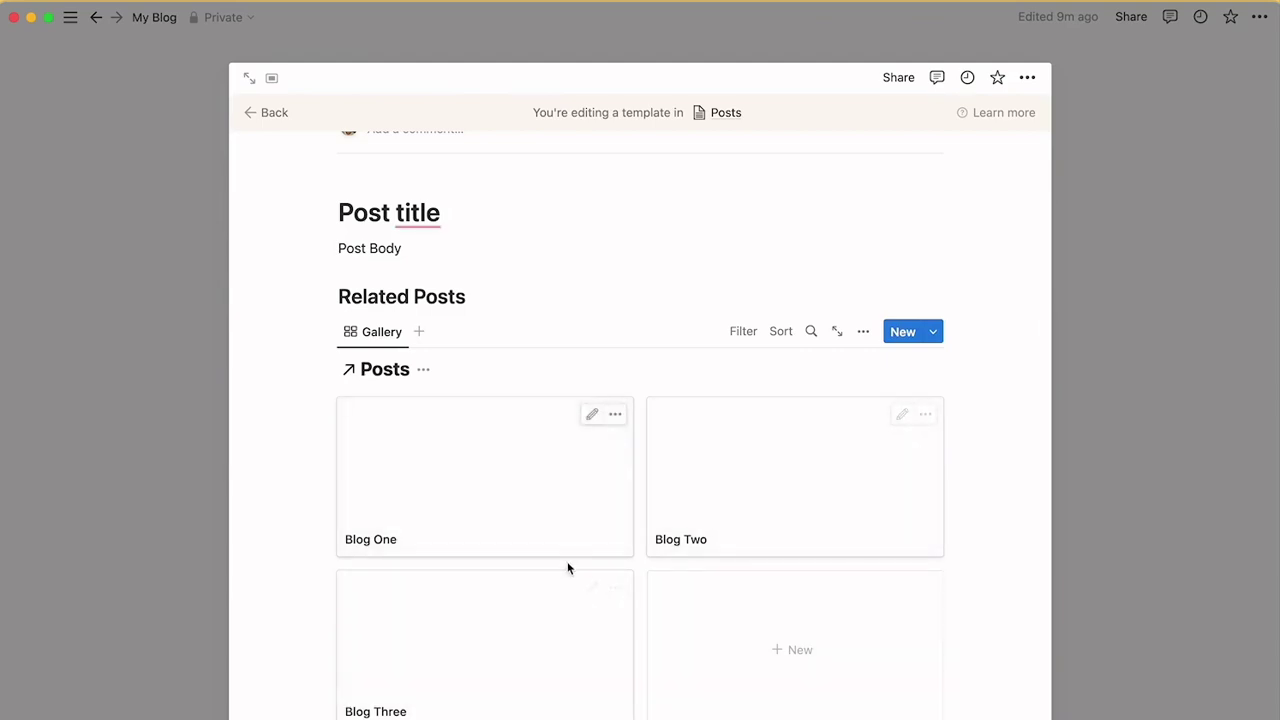
scroll(567, 566, "up", 5)
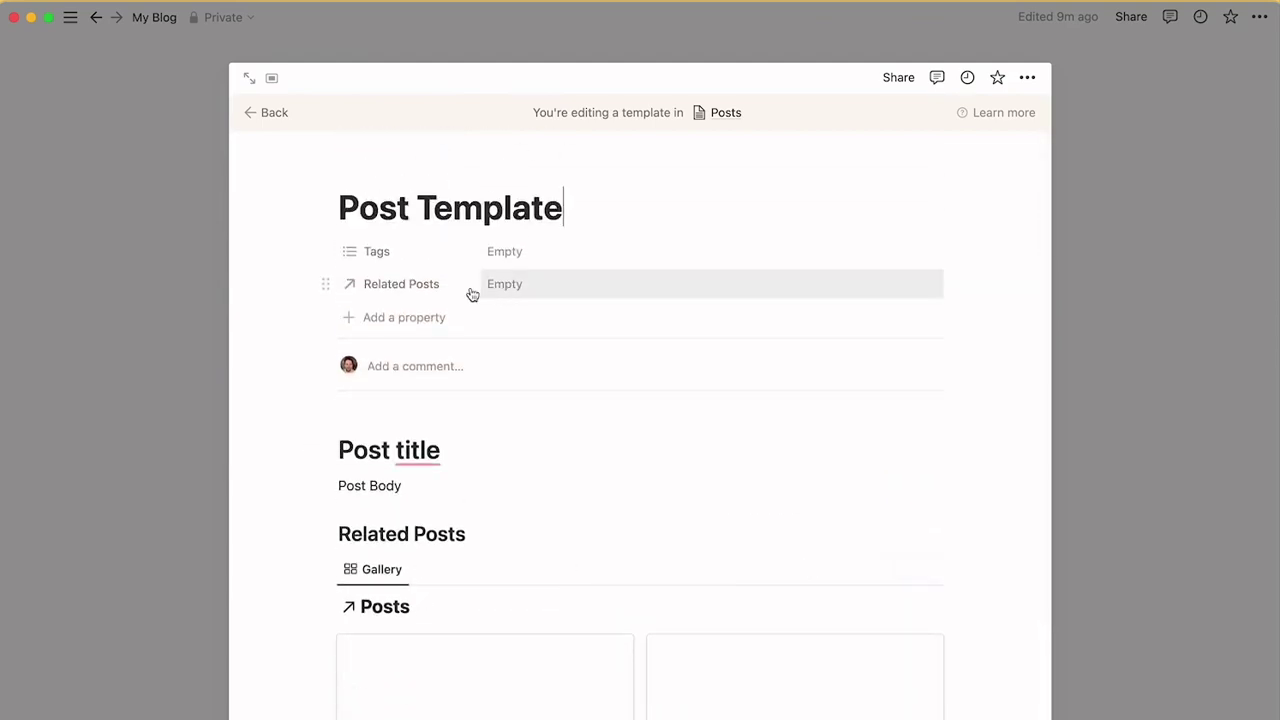
scroll(544, 338, "down", 5)
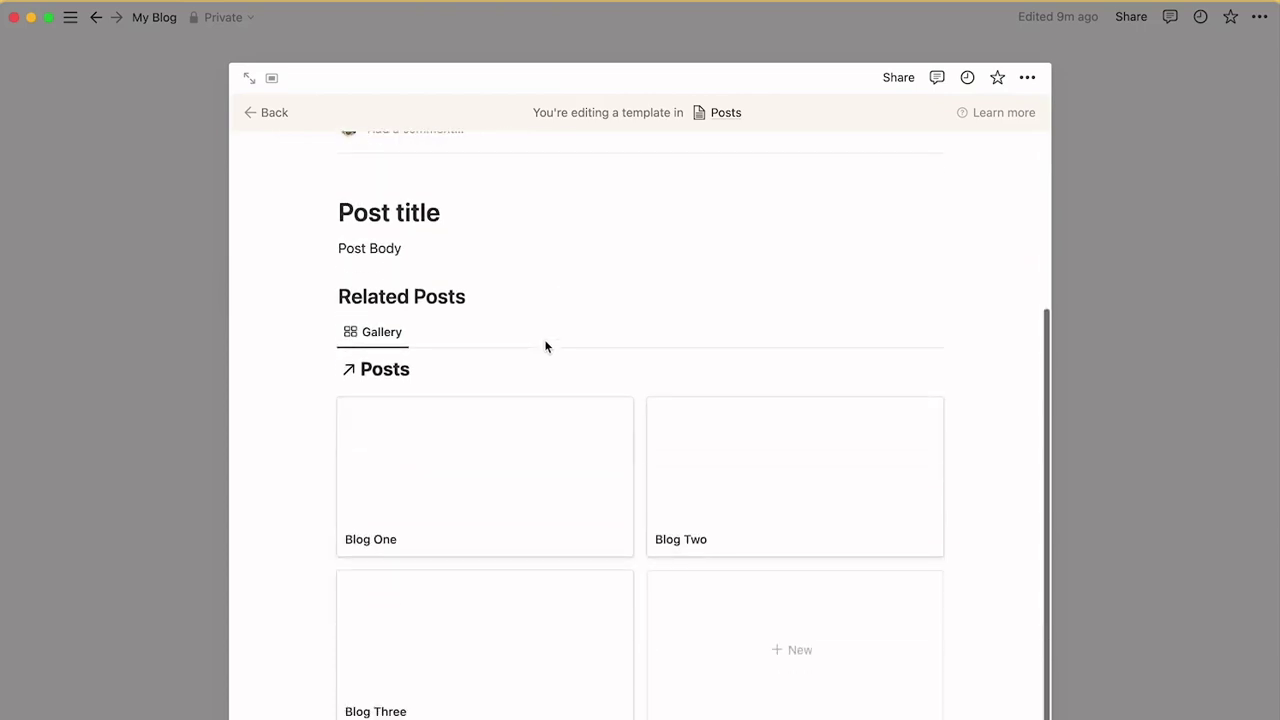
left_click(745, 333)
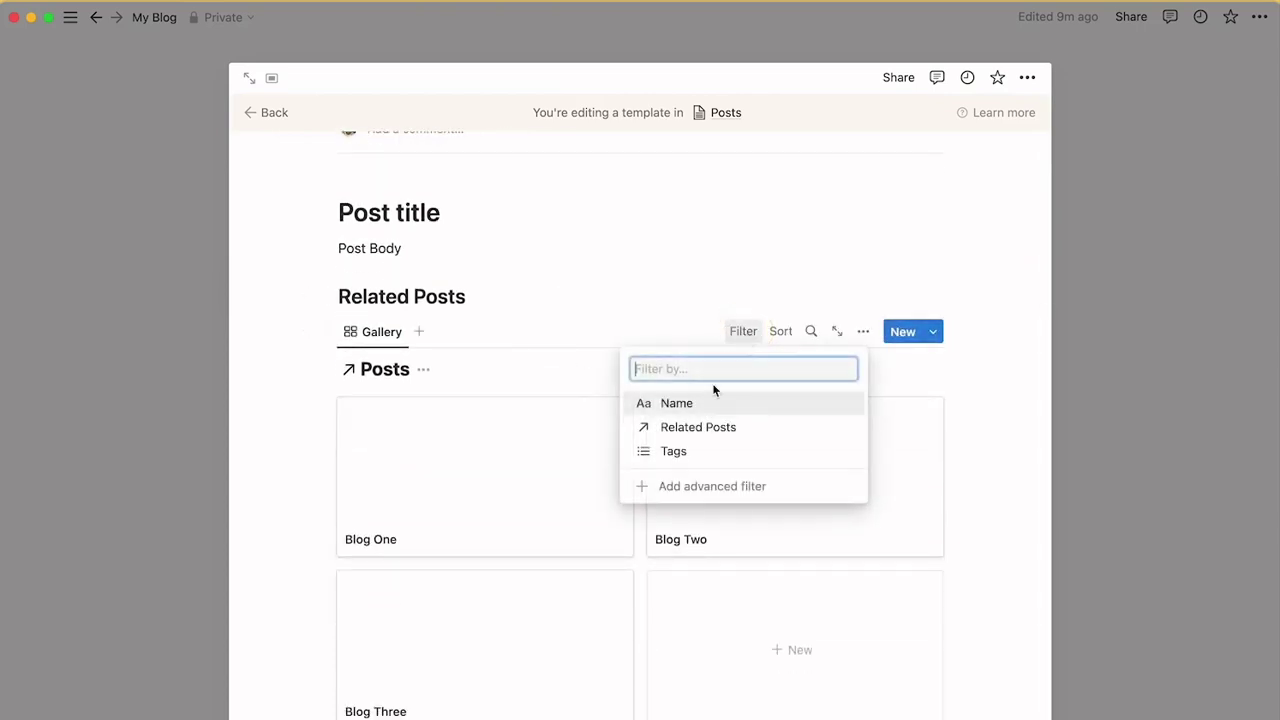
left_click(720, 430)
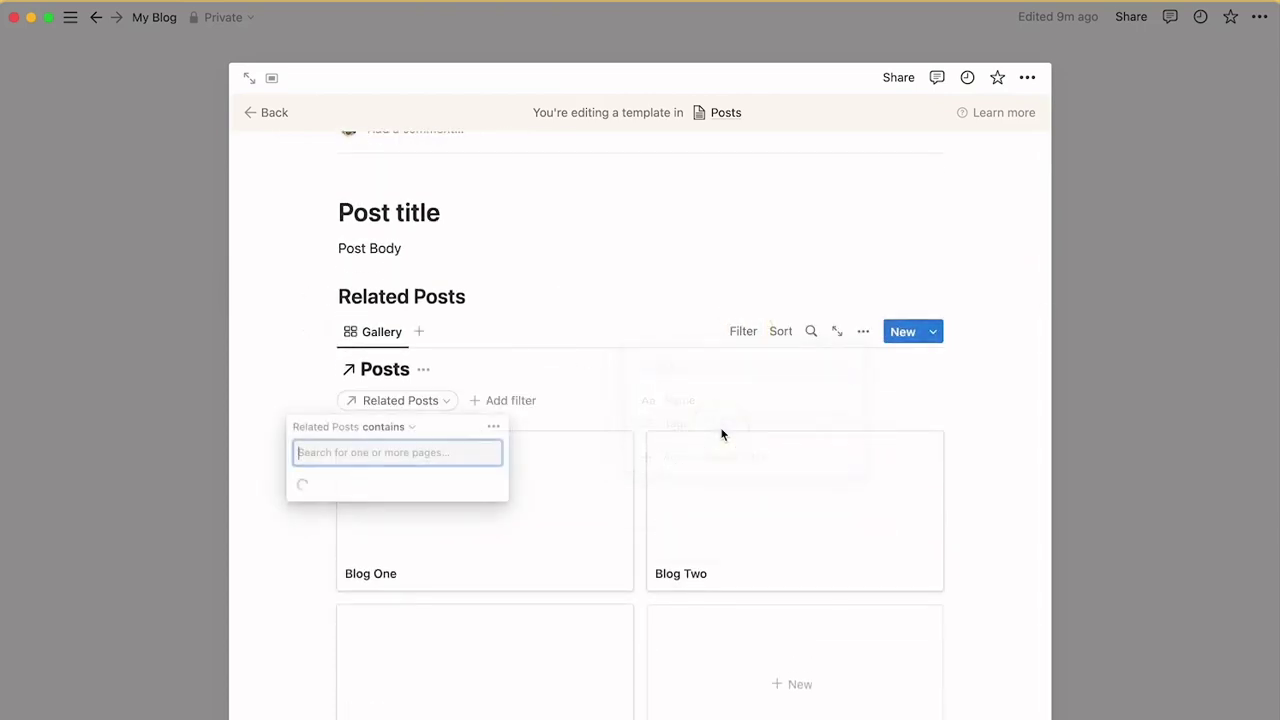
left_click(400, 489)
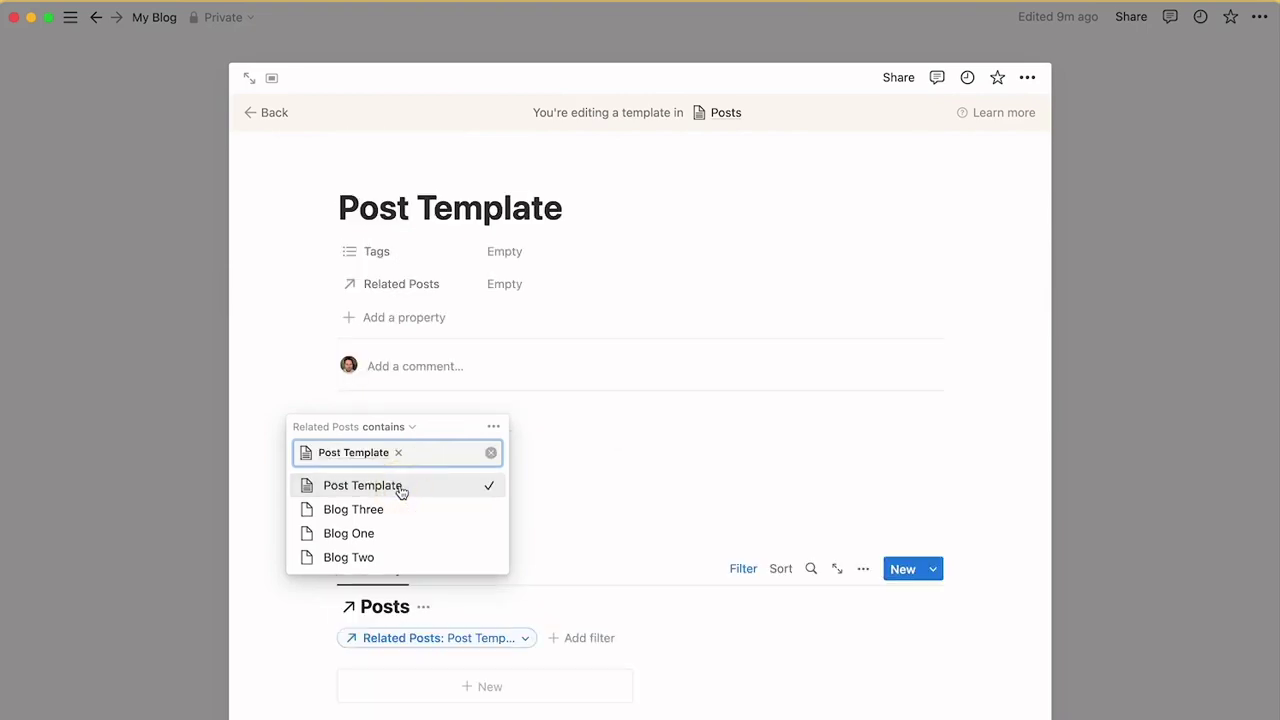
left_click(623, 546)
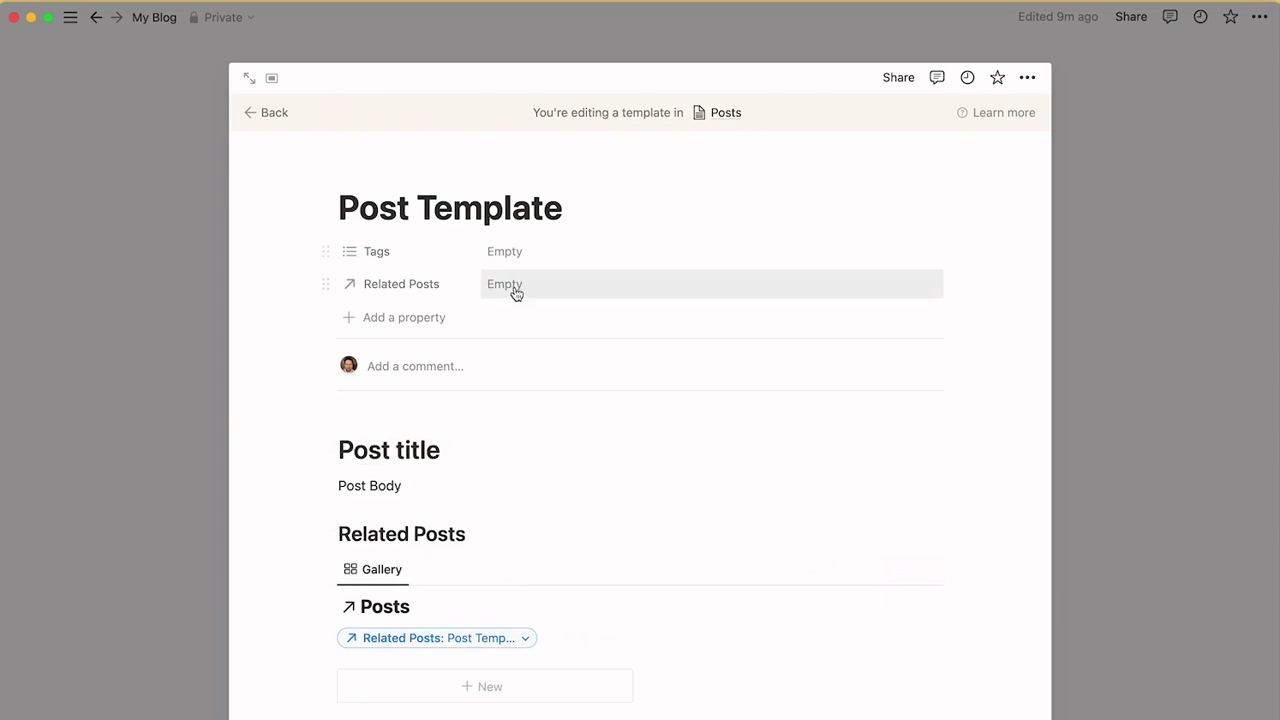
Step: Hide the Posts database title above the template's gallery, and apply Post Template to the Blog One page
left_click(424, 608)
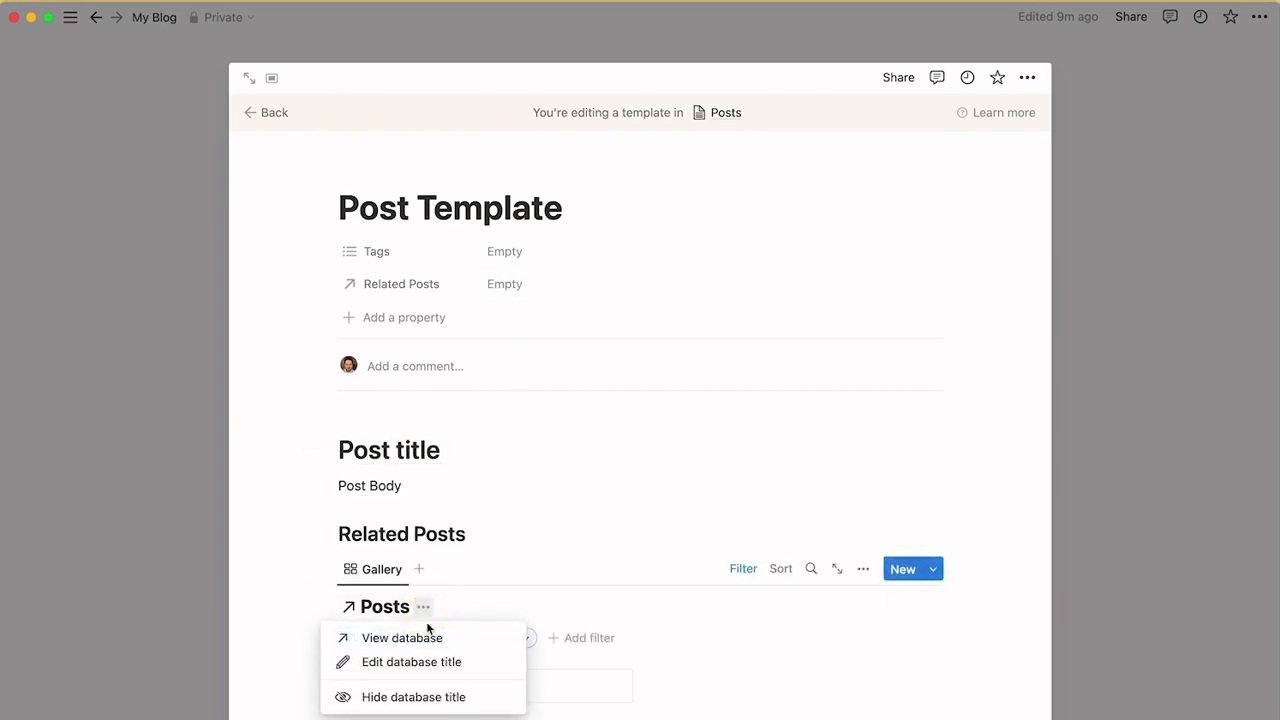
left_click(447, 694)
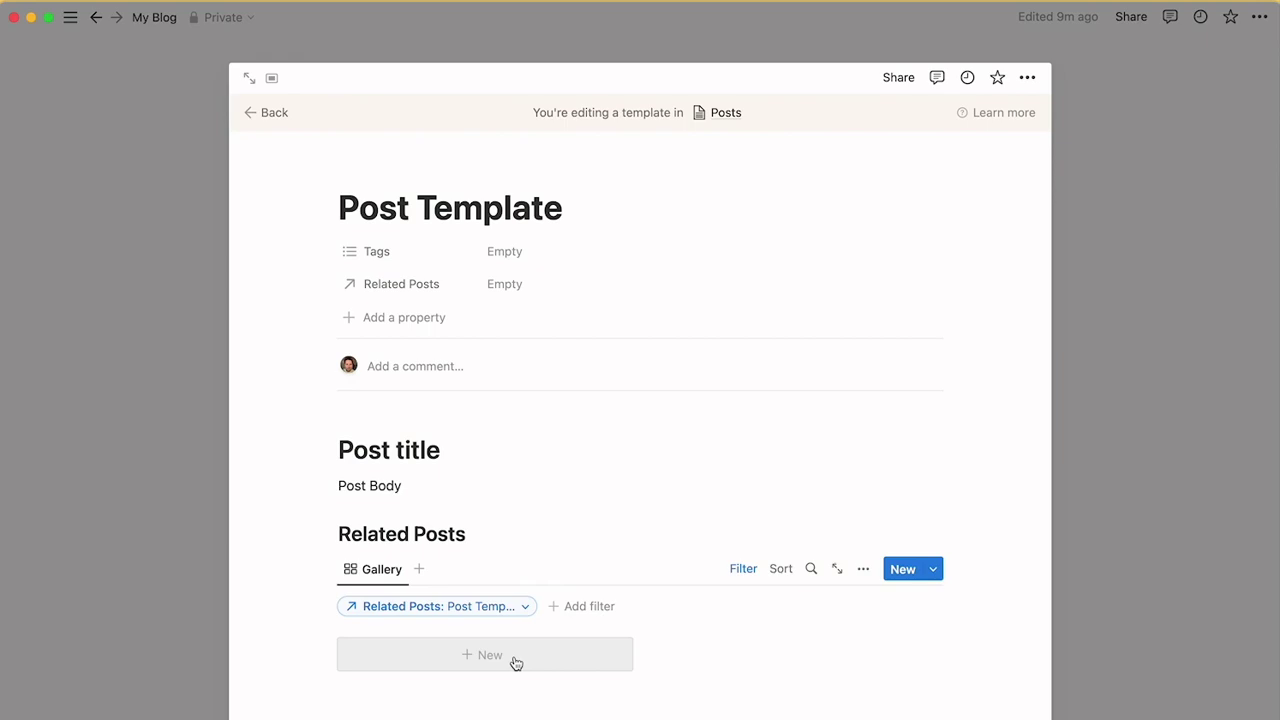
left_click(264, 114)
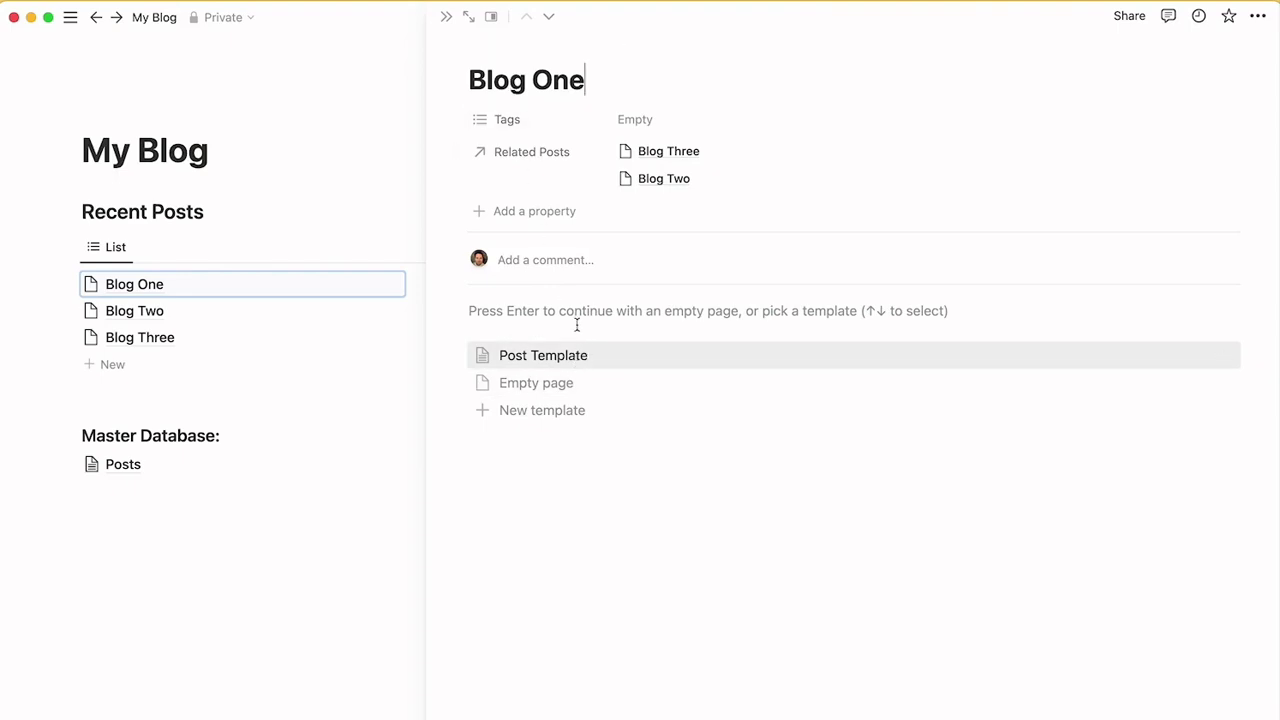
left_click(566, 358)
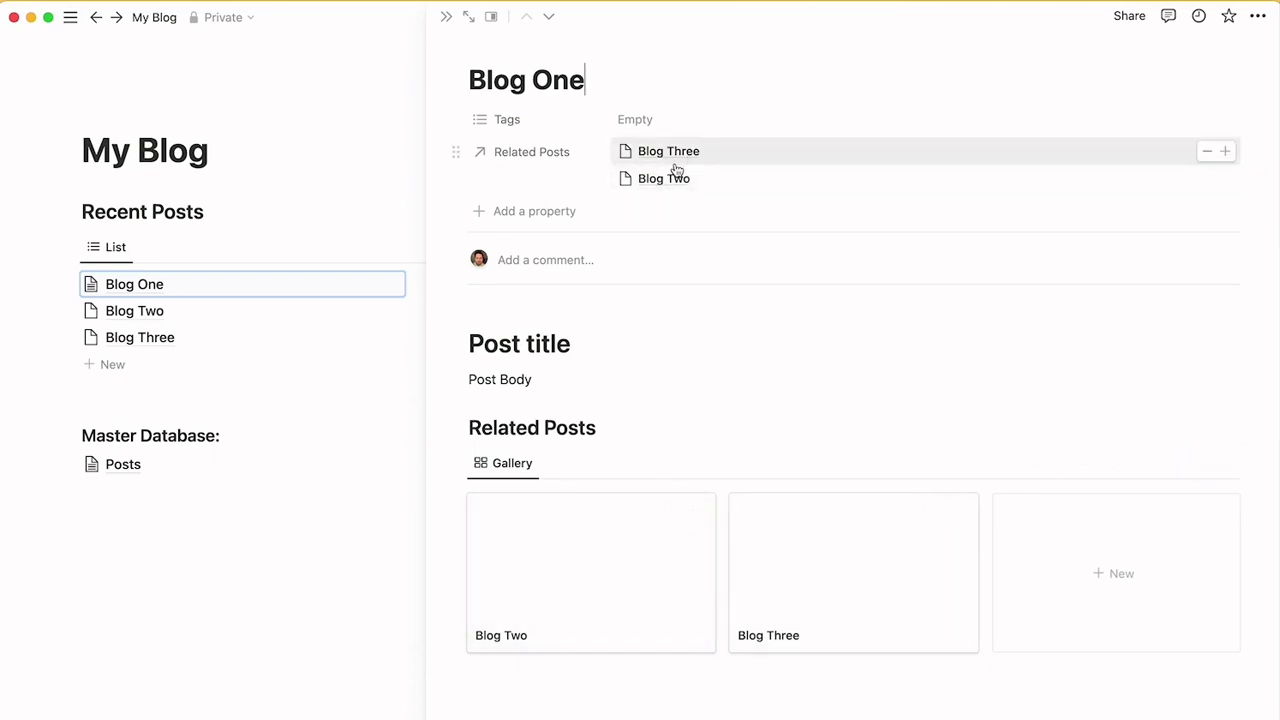
Step: Set the Related Posts property on the Blog One page to Always hide
left_click(456, 155)
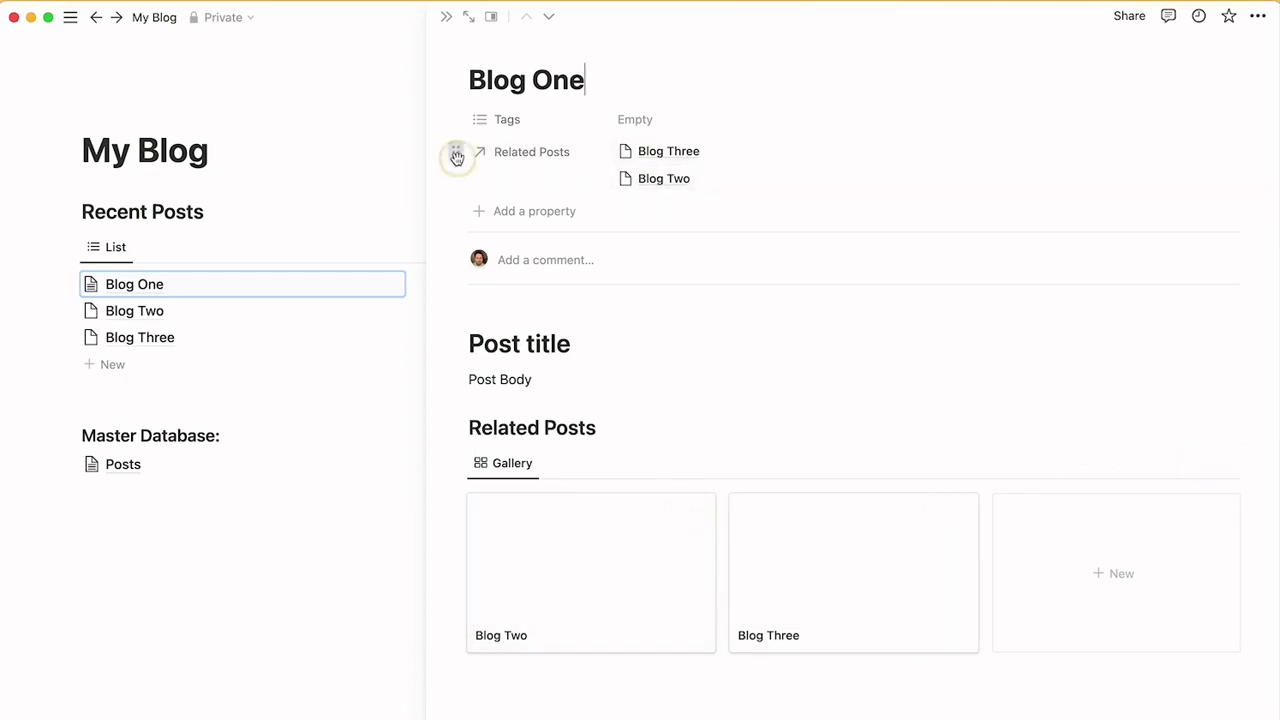
mouse_move(551, 278)
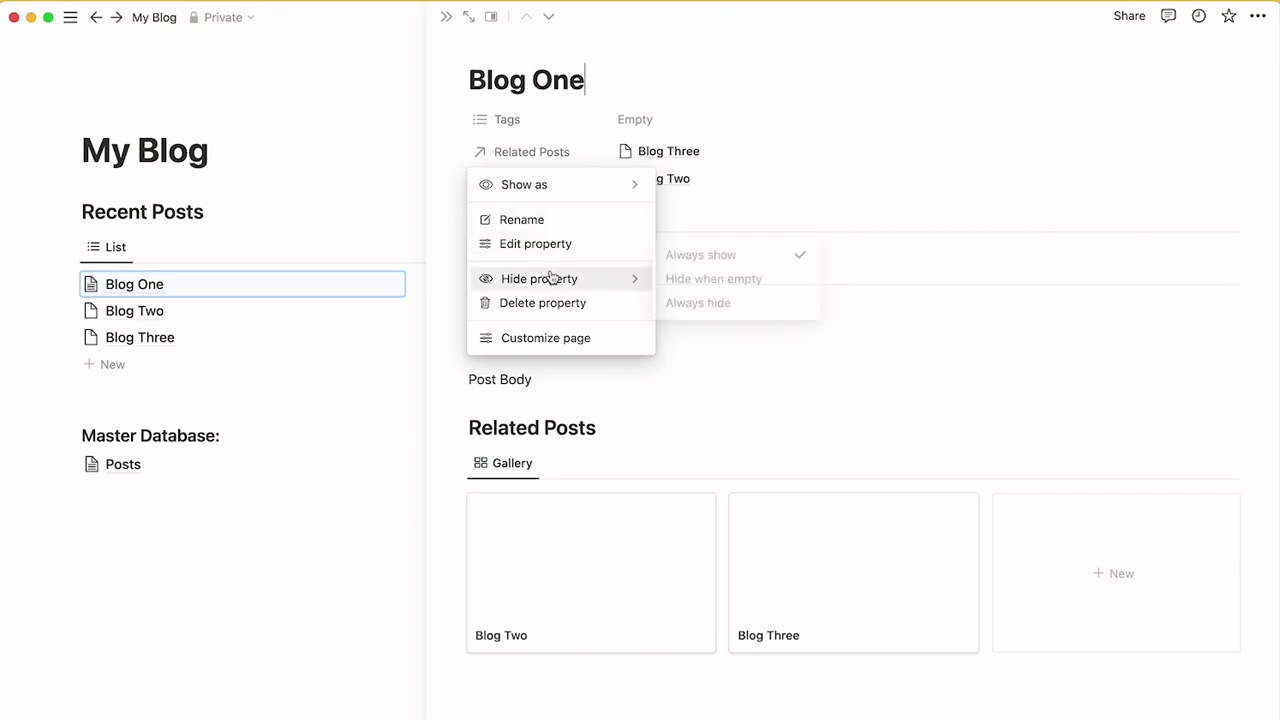
left_click(695, 303)
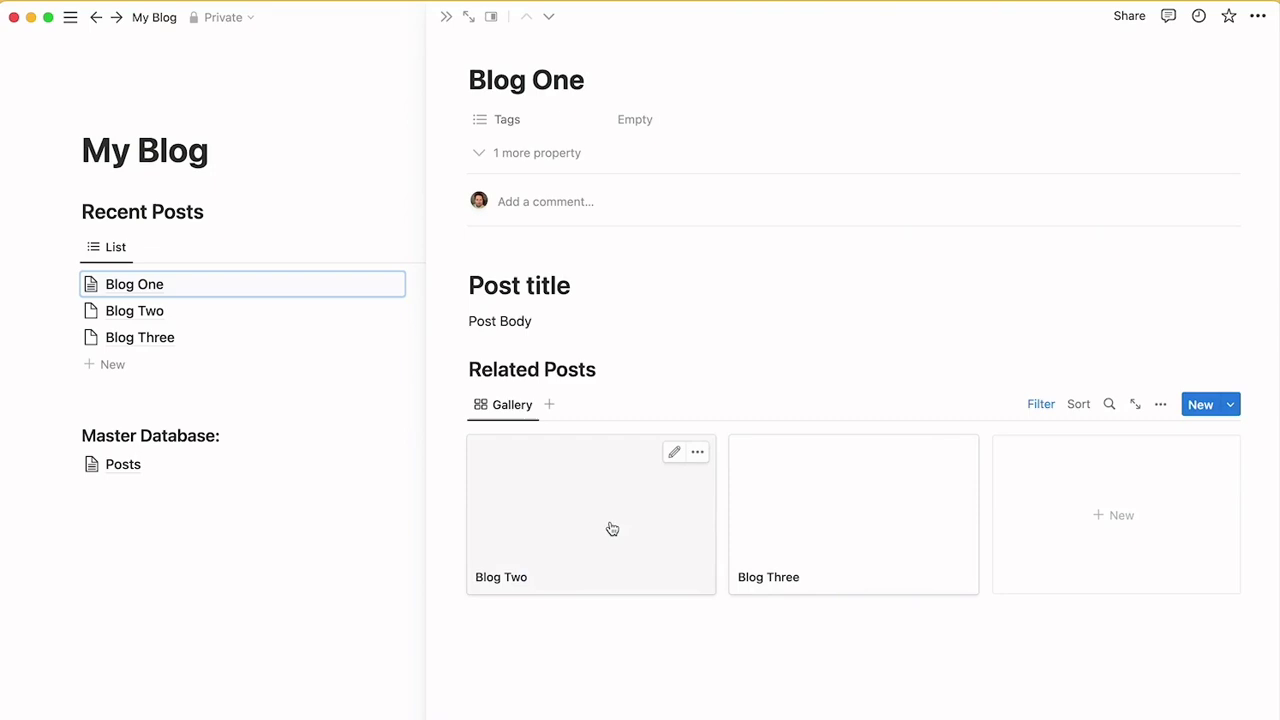
Step: Open Blog Two, apply Post Template to it, and reveal its hidden Related Posts property
left_click(201, 313)
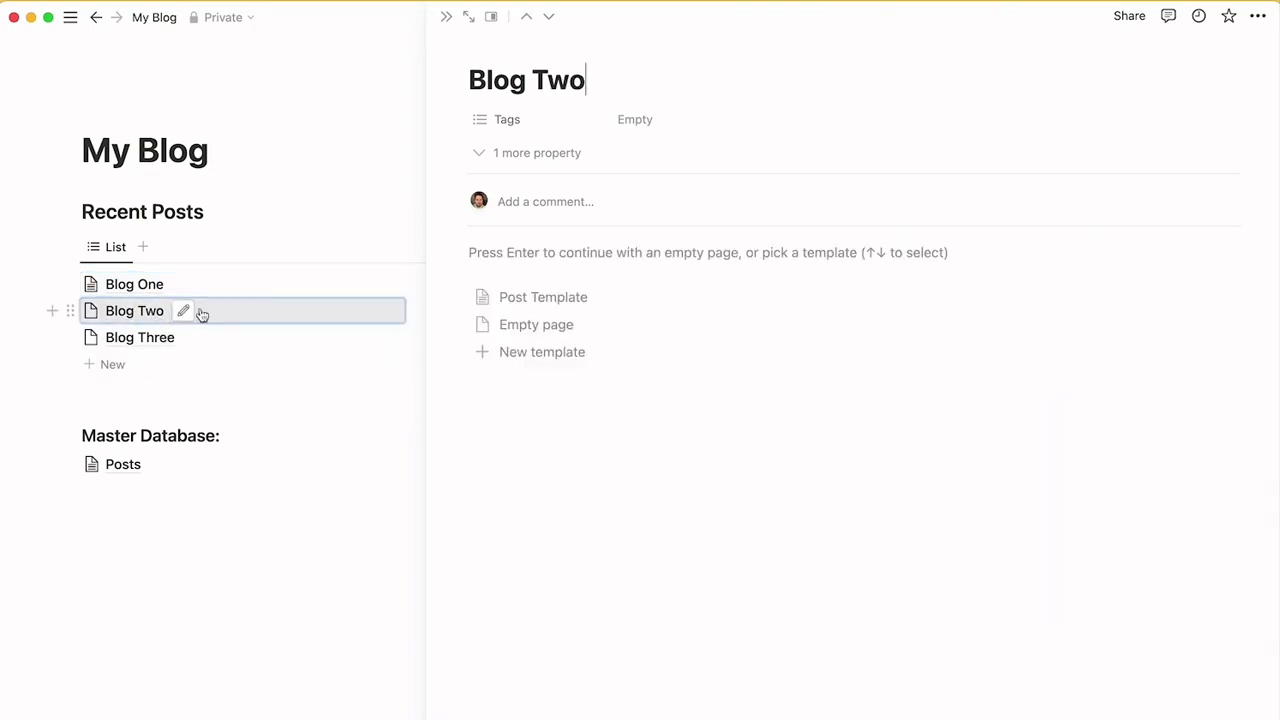
left_click(541, 297)
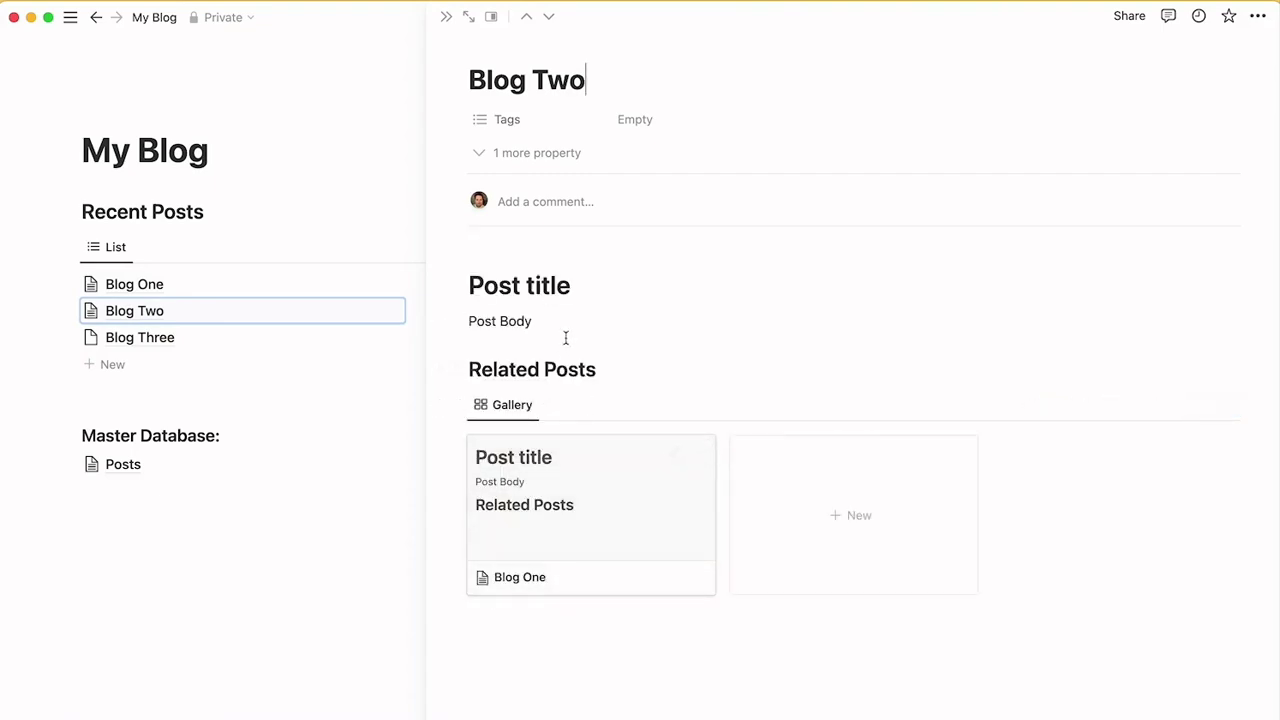
left_click(479, 153)
left_click(481, 151)
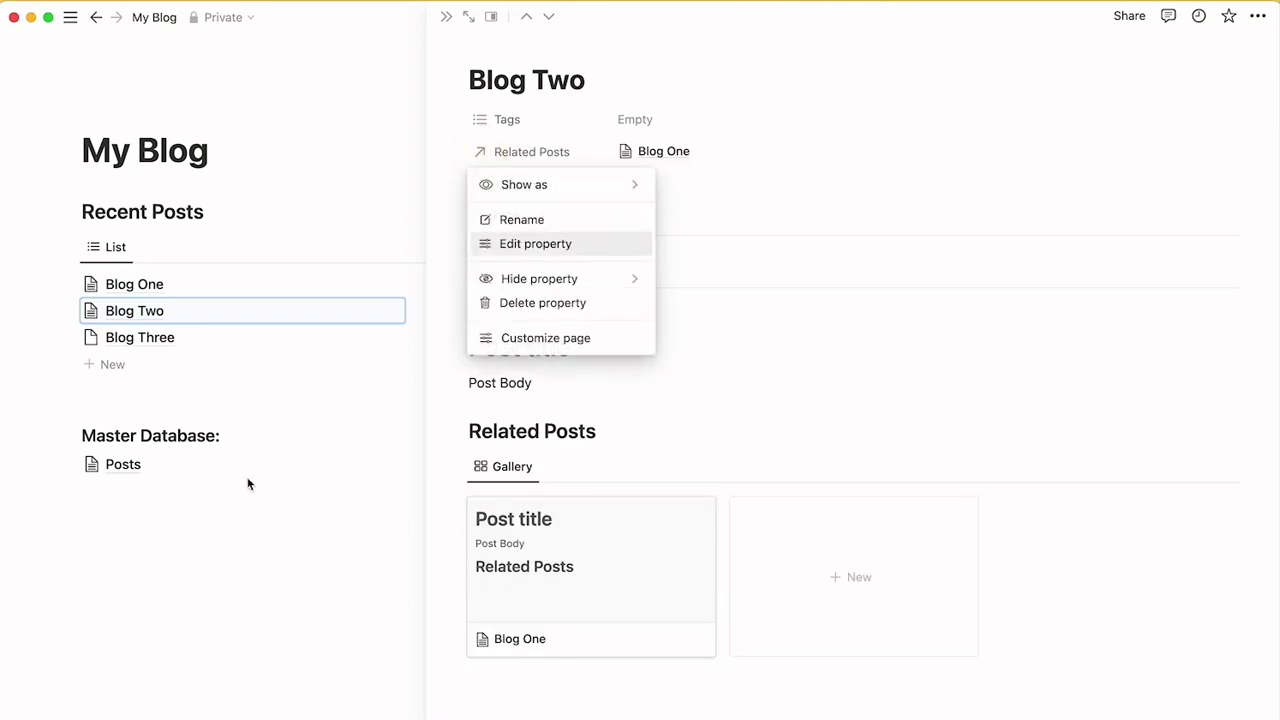
Step: Open Blog Three and apply Post Template to it
left_click(149, 345)
left_click(151, 337)
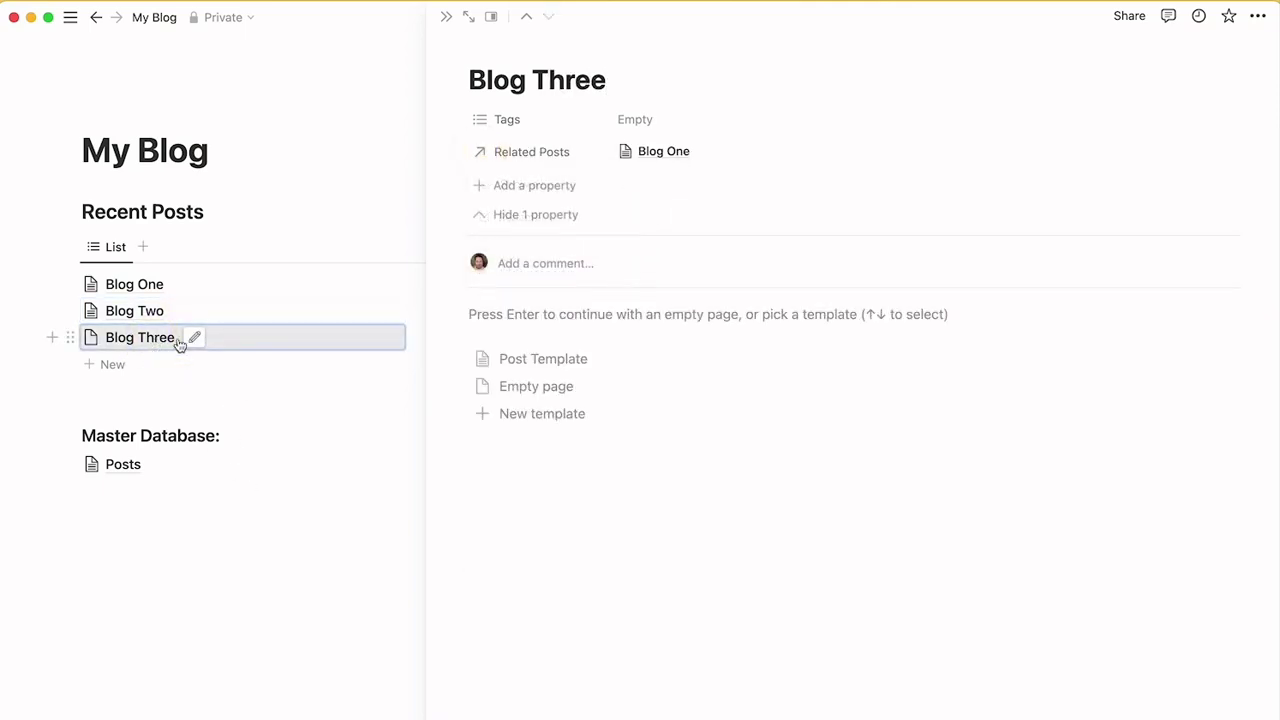
left_click(591, 362)
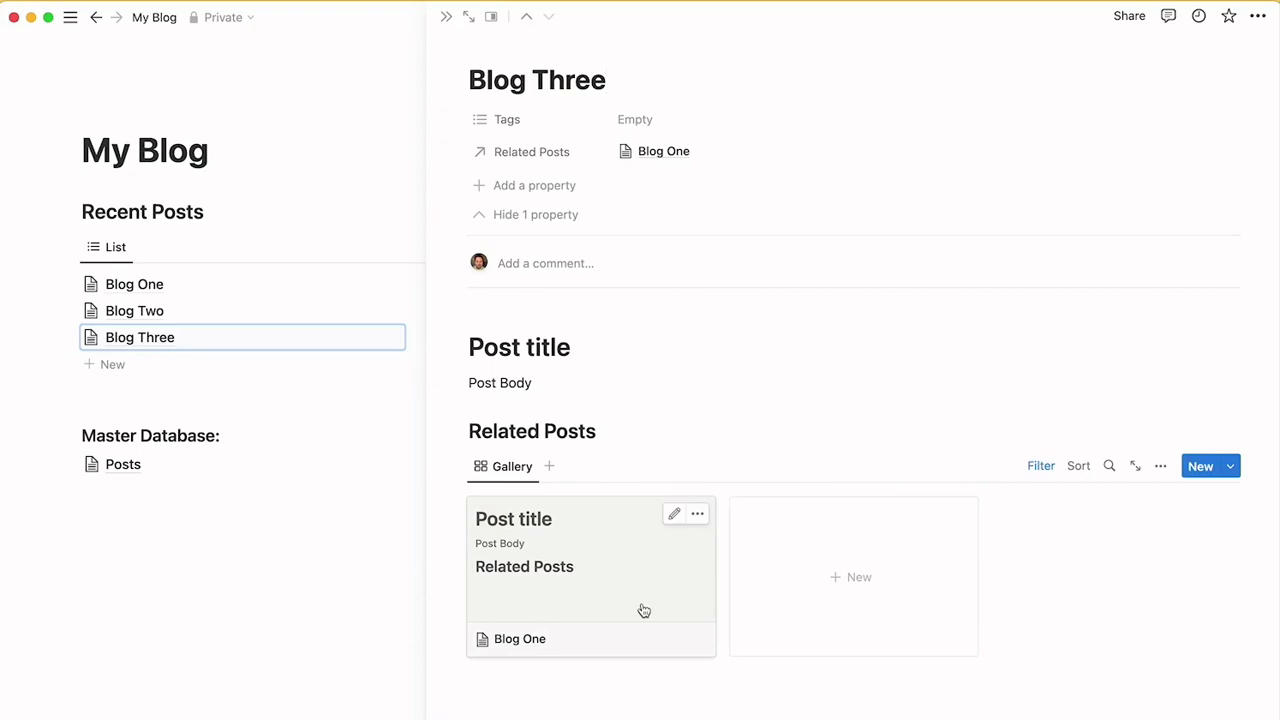
Step: Delete the Related Posts heading and its gallery from the Blog Three page
left_click(456, 432)
key("Delete")
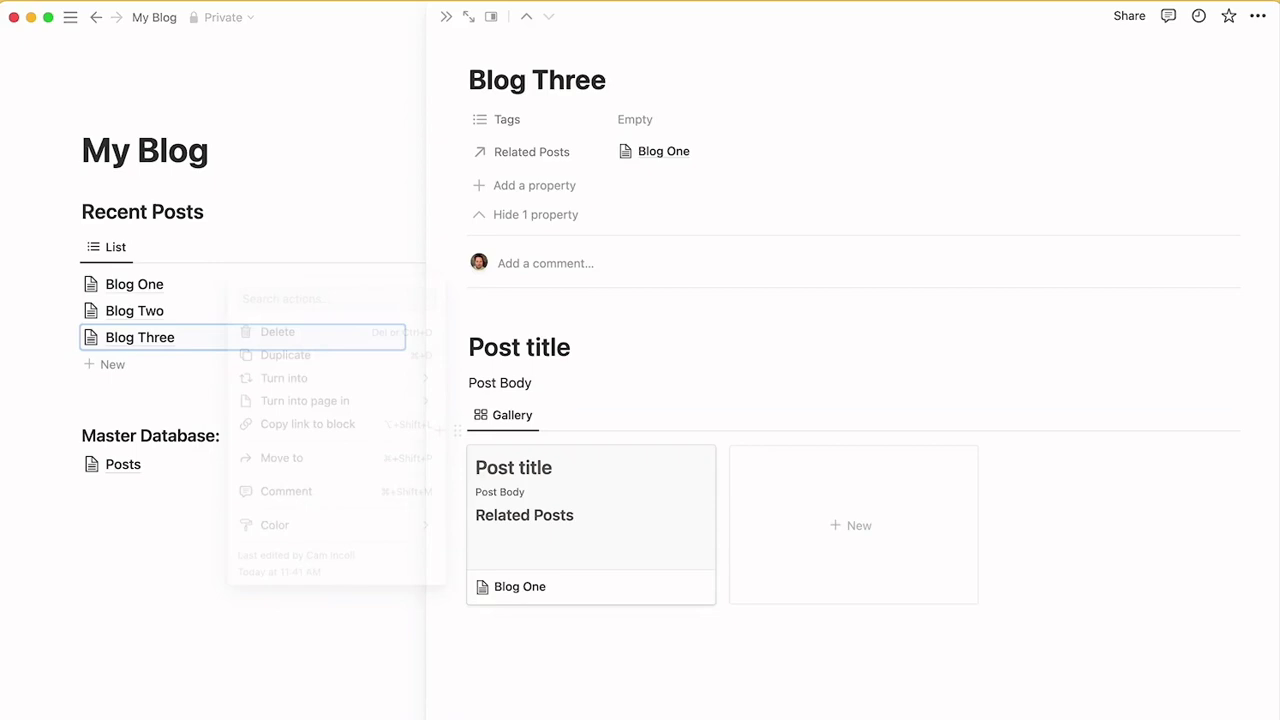
left_click(607, 385)
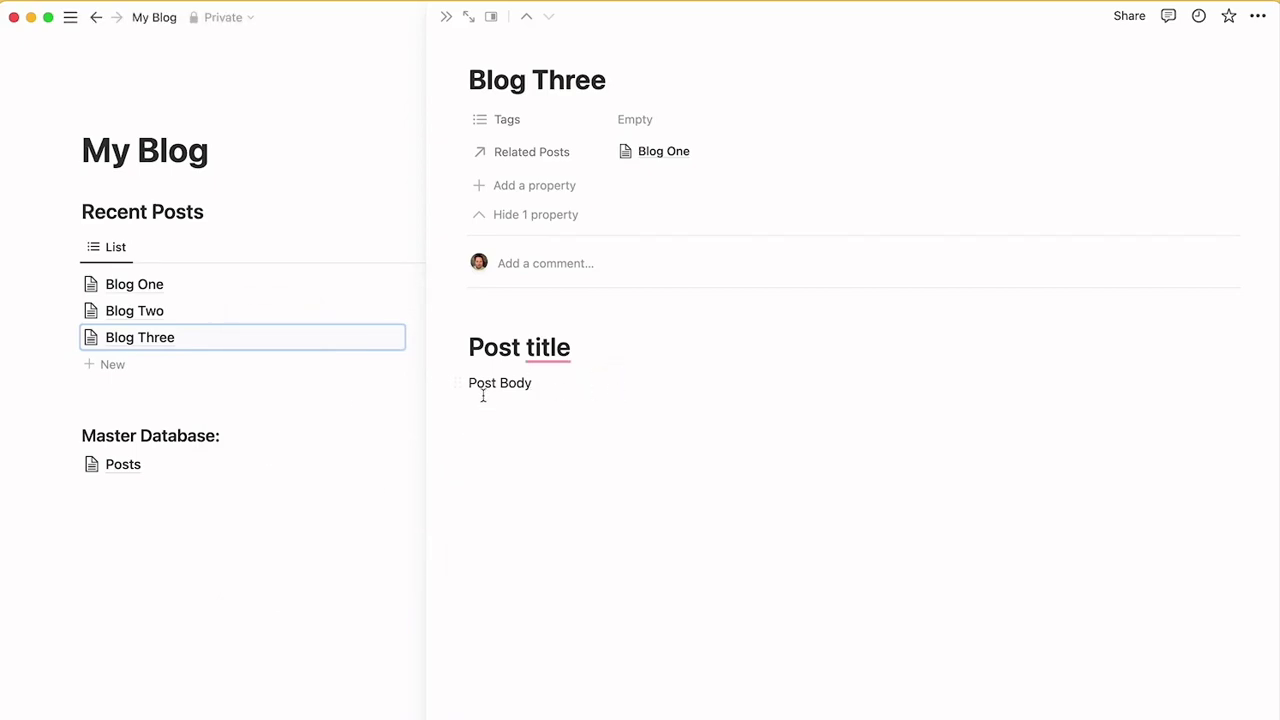
Step: Cut all remaining content, the Post title heading and Post Body text, from the Blog Three page
left_click_drag(469, 386, 531, 457)
left_click(534, 458)
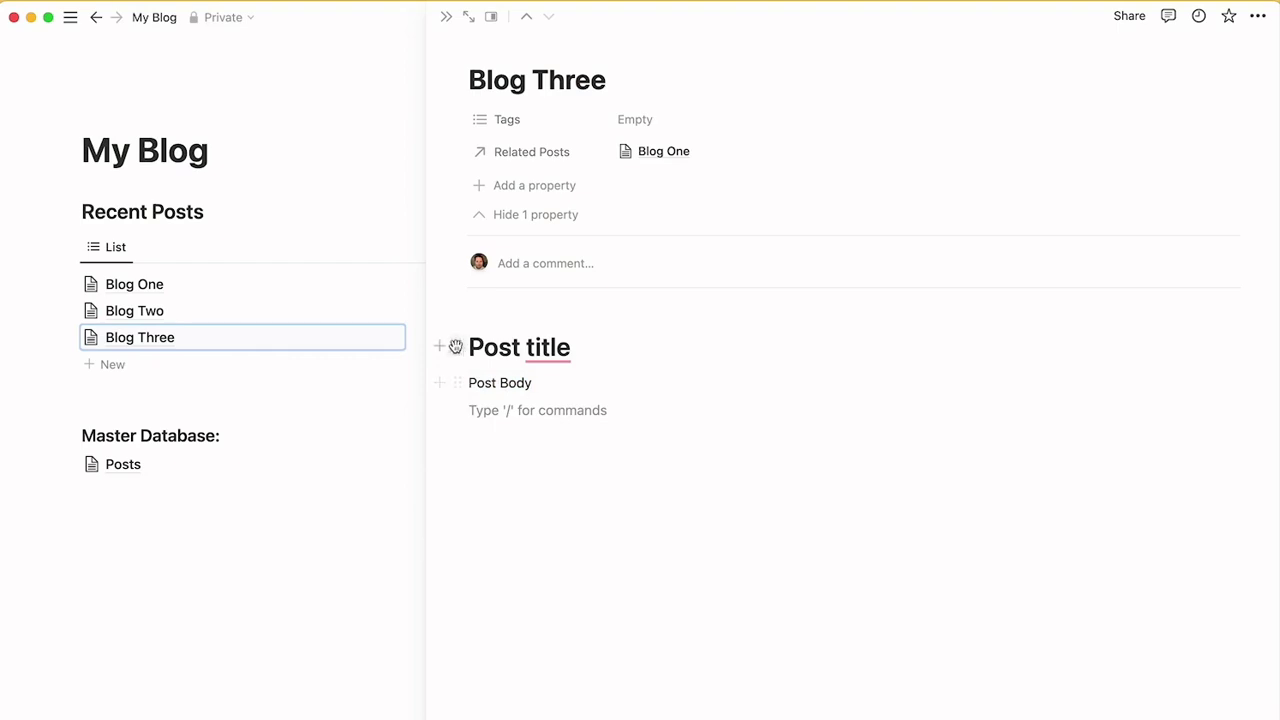
left_click_drag(603, 466, 483, 323)
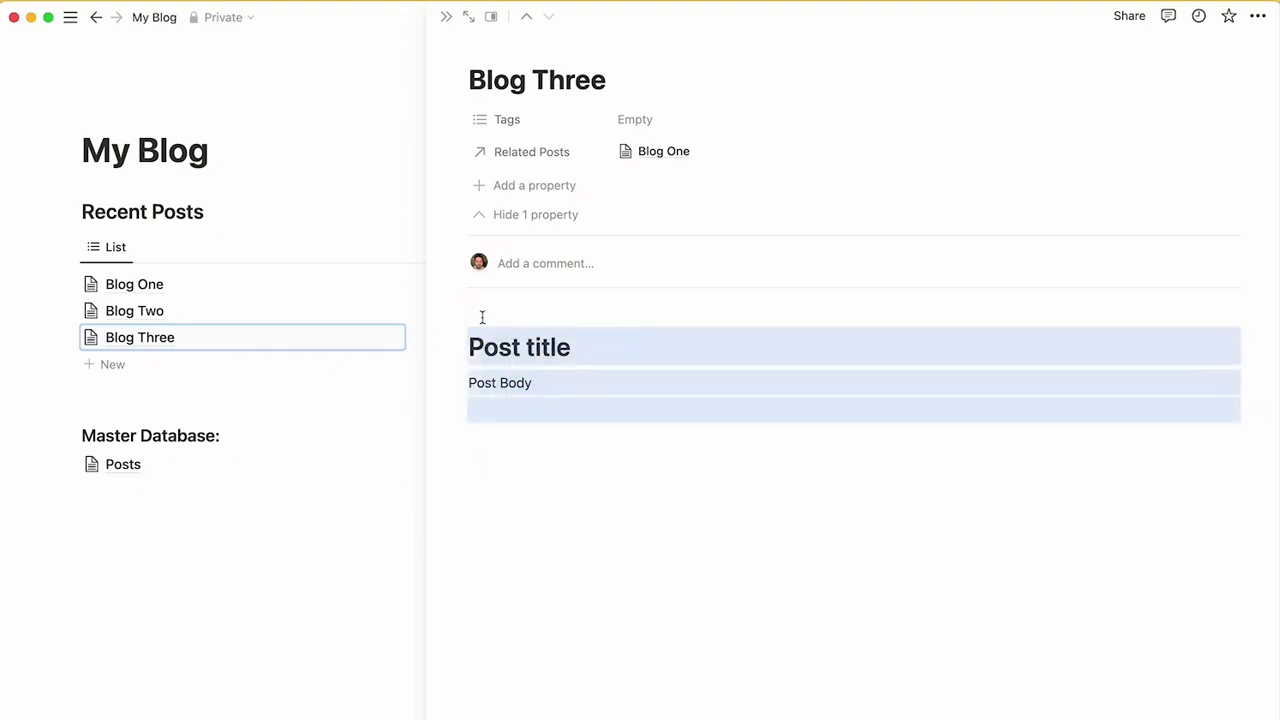
key("super+x")
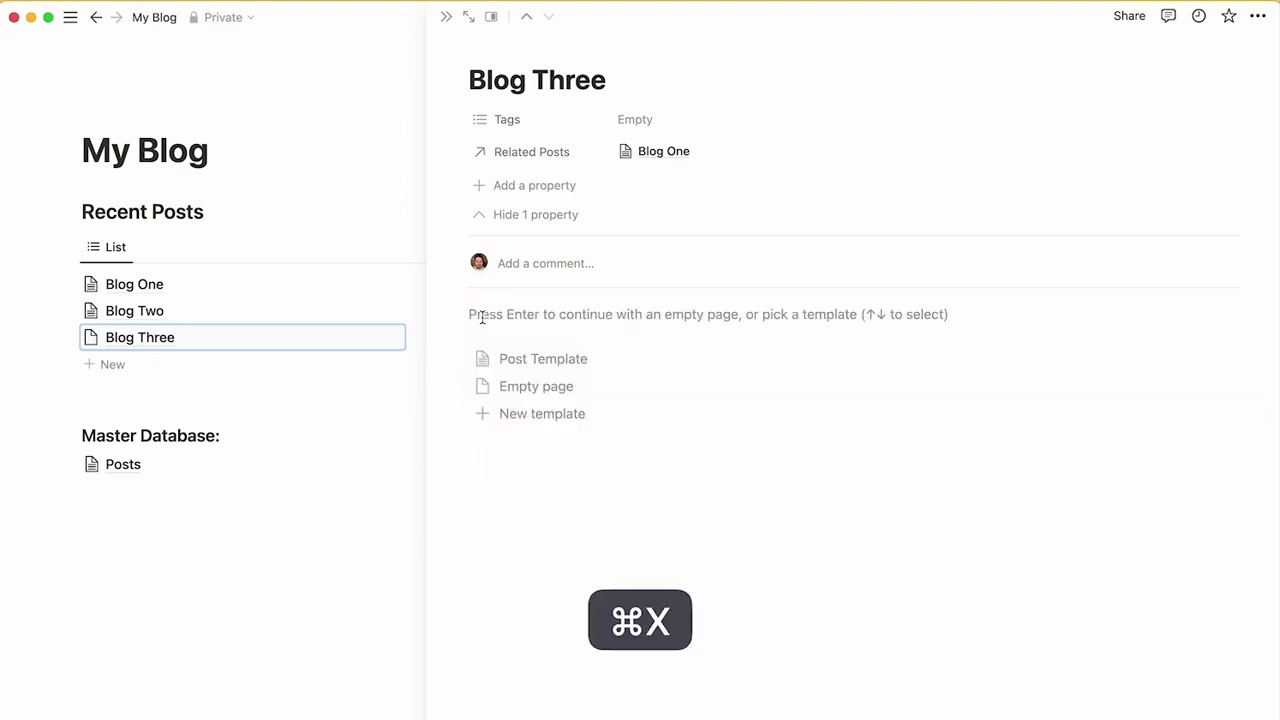
Step: Apply Post Template to the emptied Blog Three page and paste the cut post content between Post Body and the Related Posts heading
left_click(554, 359)
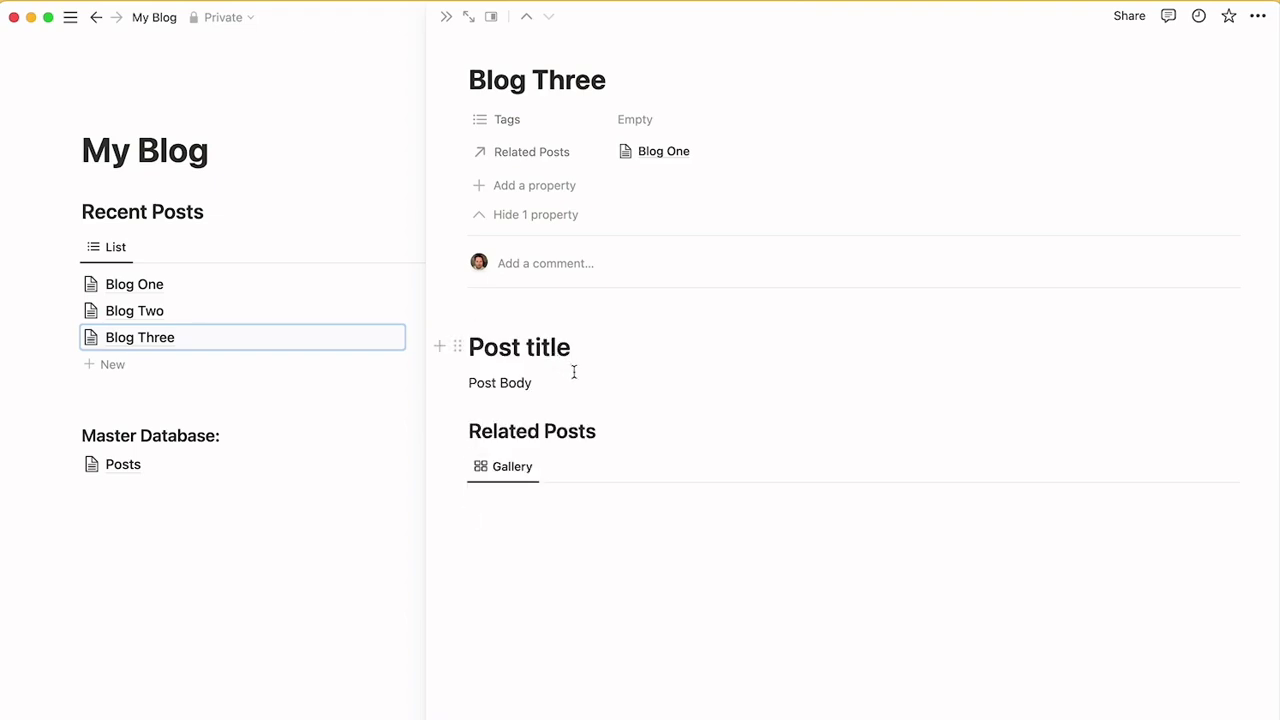
left_click(568, 386)
key("Return")
key("super+v")
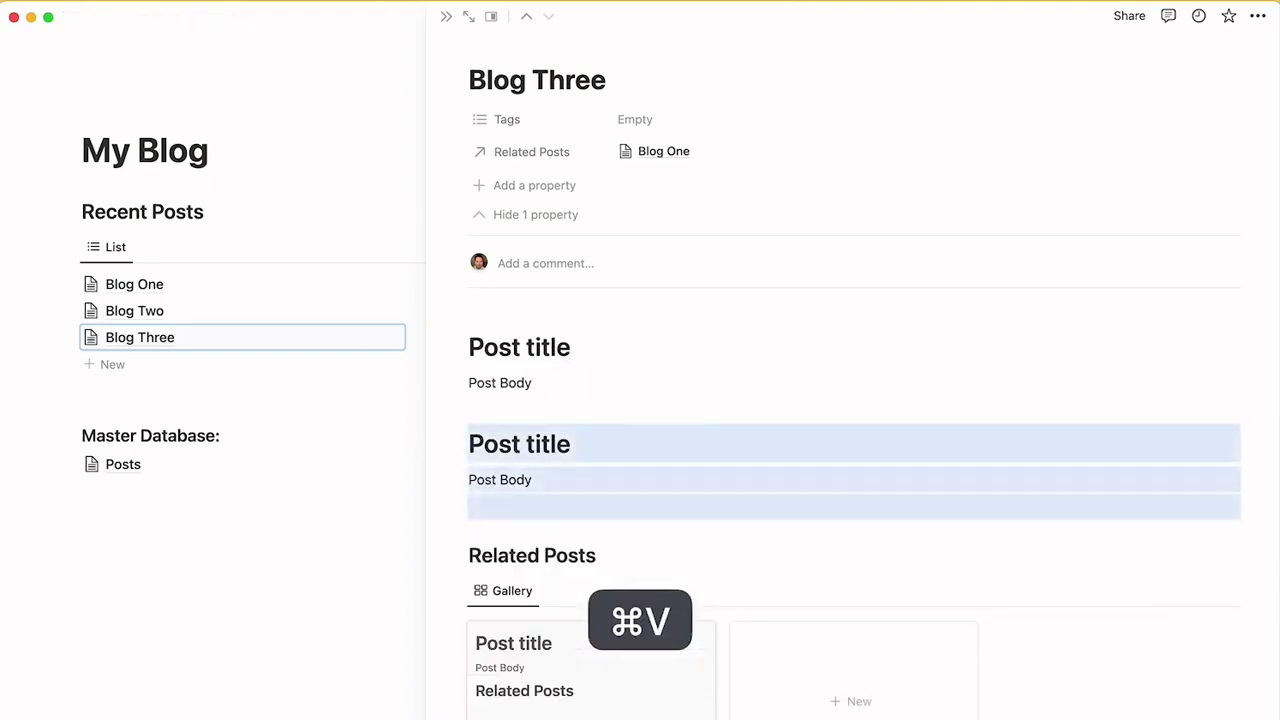
Step: Delete the template's own Post title and Post Body placeholders above the pasted content in Blog Three
left_click_drag(569, 382, 461, 357)
key("BackSpace")
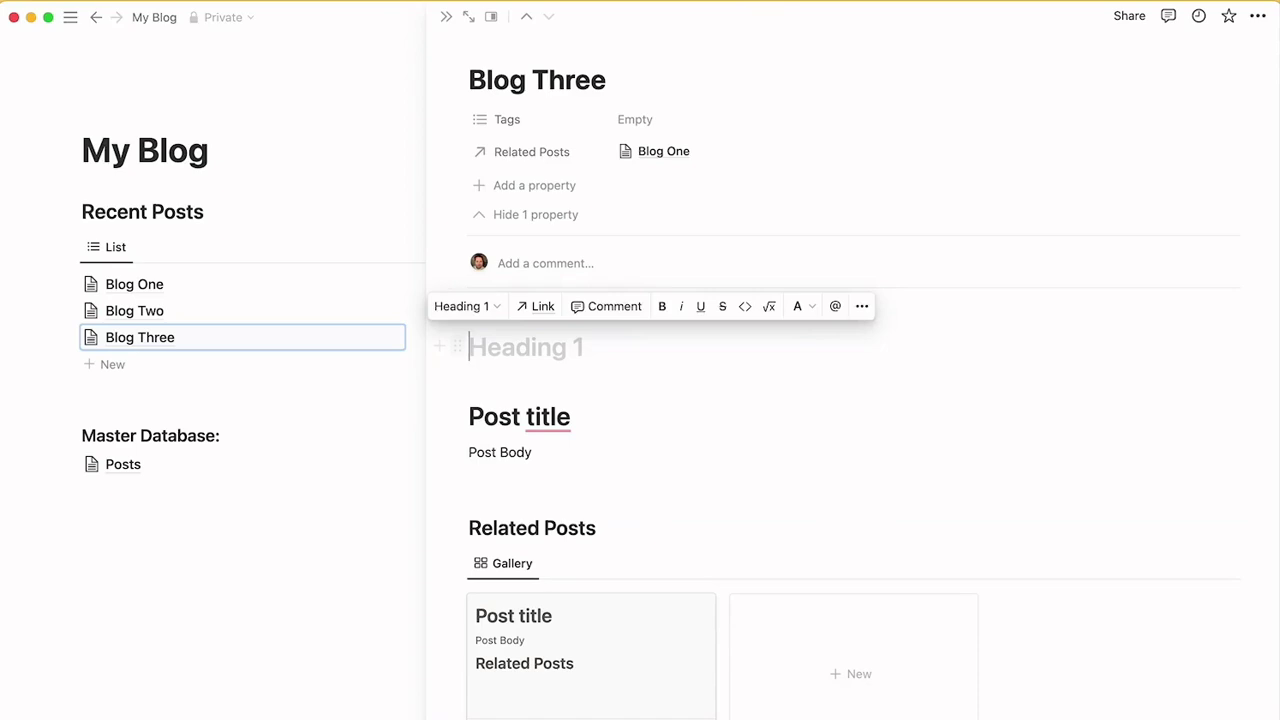
key("BackSpace")
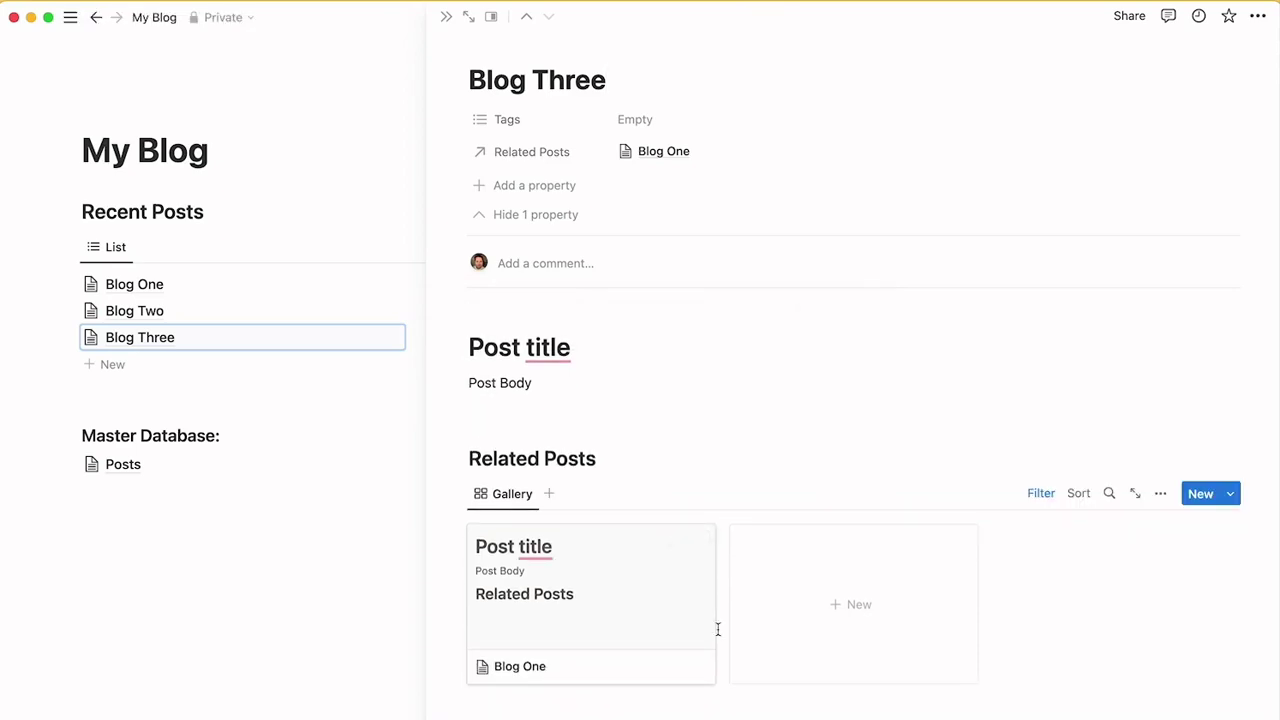